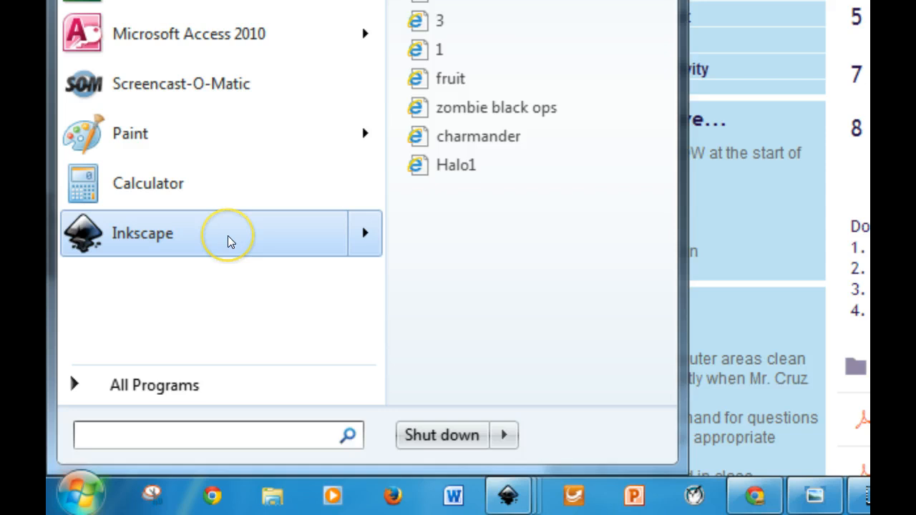
Locate Inkscape in the computer's full list of installed programs and return to the browser
click(81, 497)
click(81, 497)
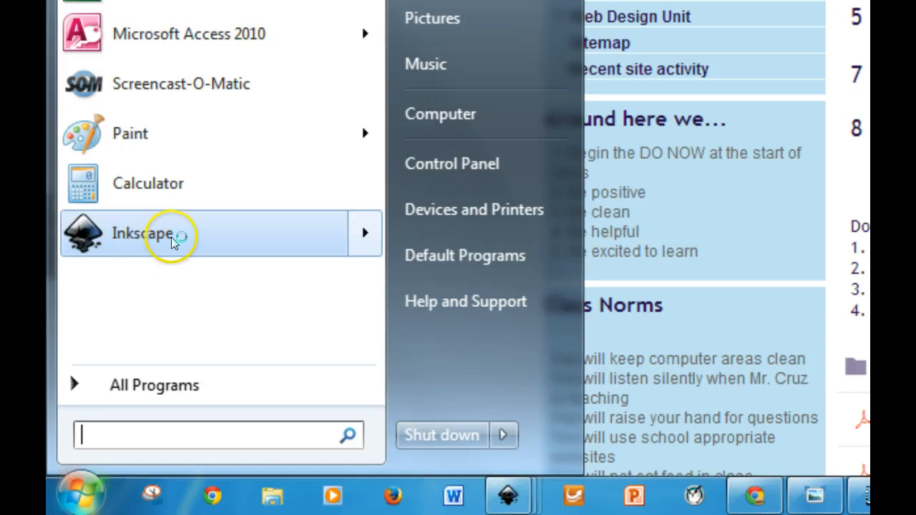
click(161, 385)
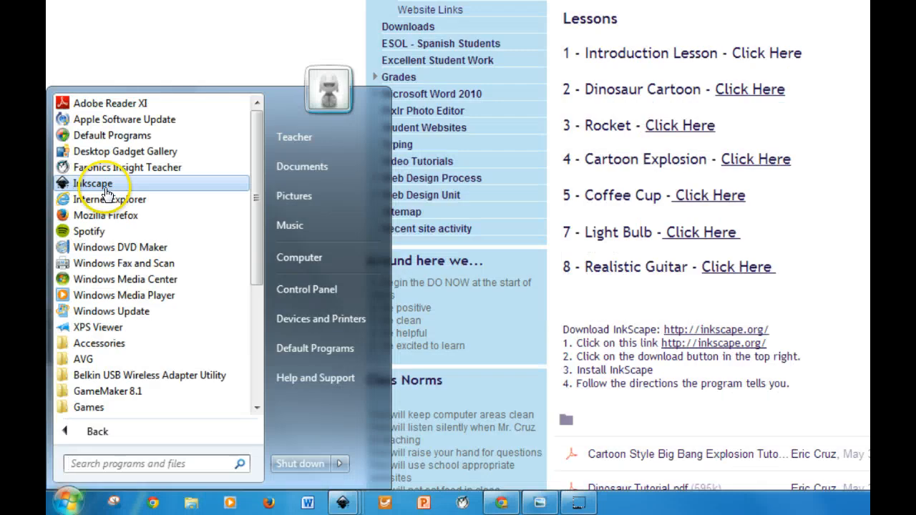
click(138, 6)
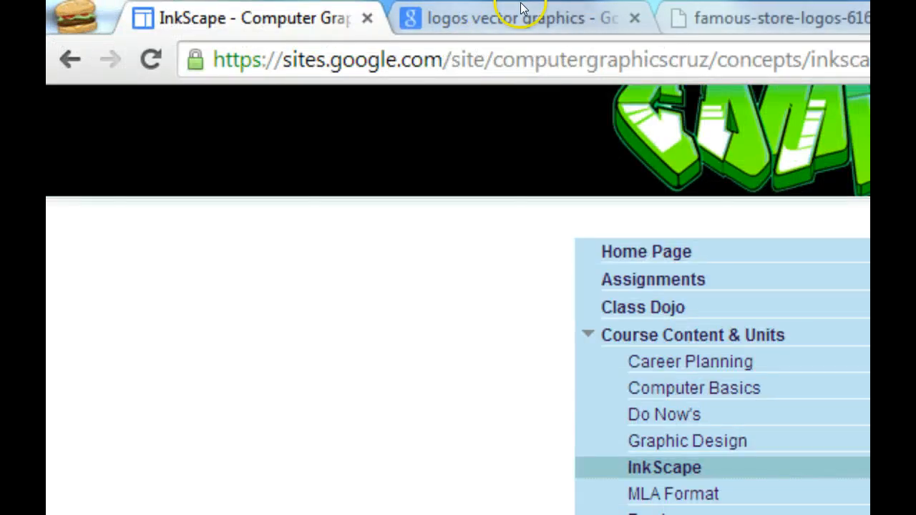
Search Google Images for "vector graphics" in place of the existing logo search
click(523, 9)
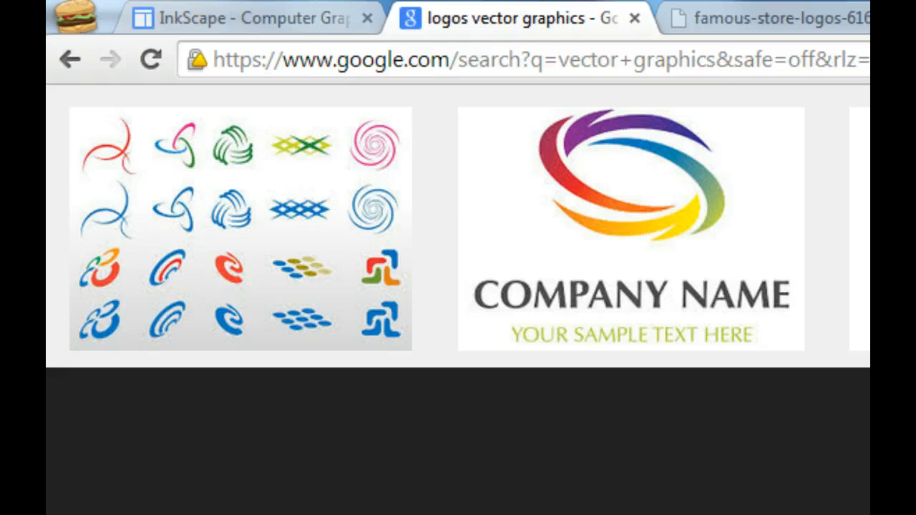
scroll(459, 287, up, 3)
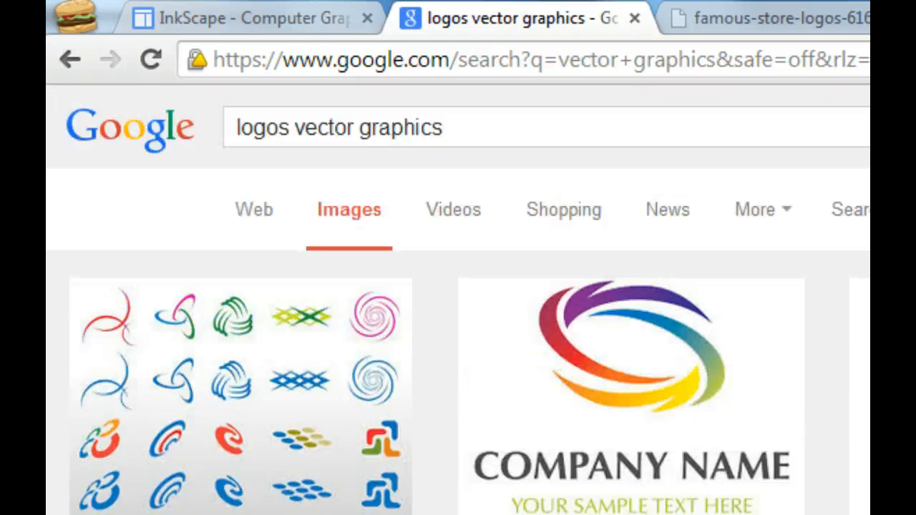
triple_click(715, 115)
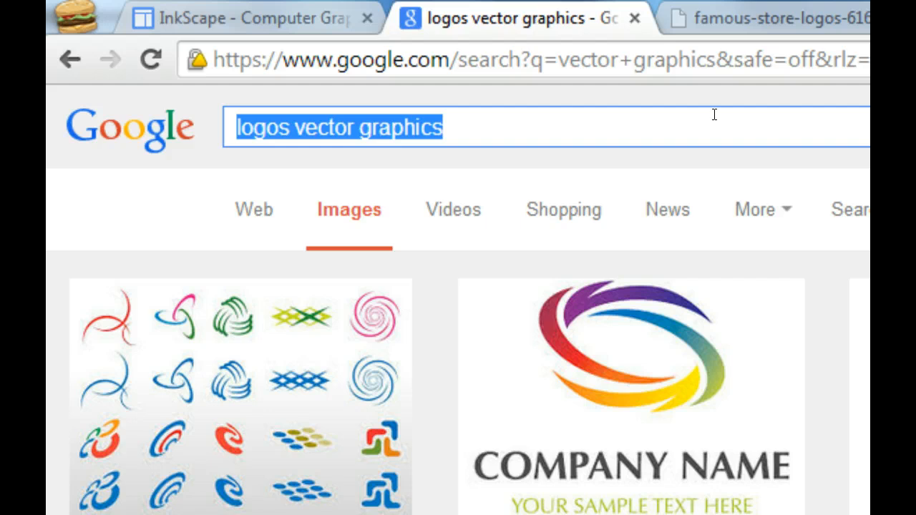
text(vec)
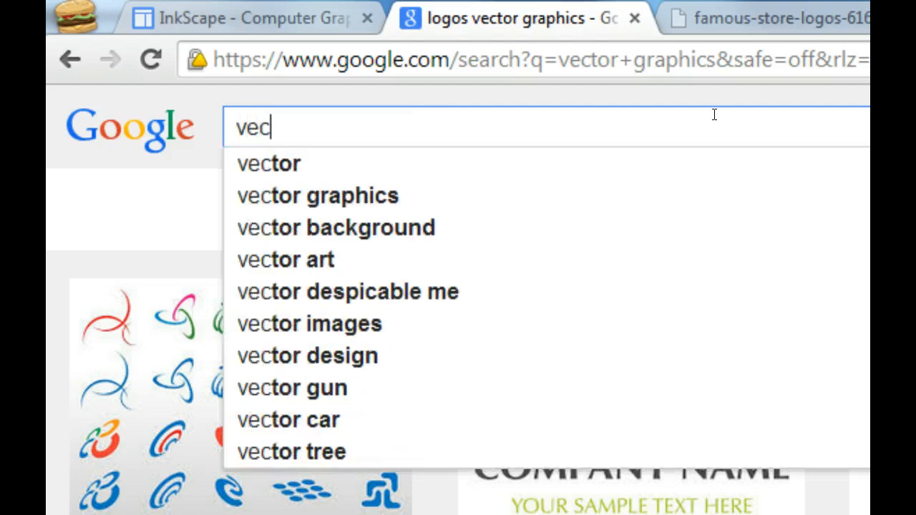
text(tor graphics)
key(Return)
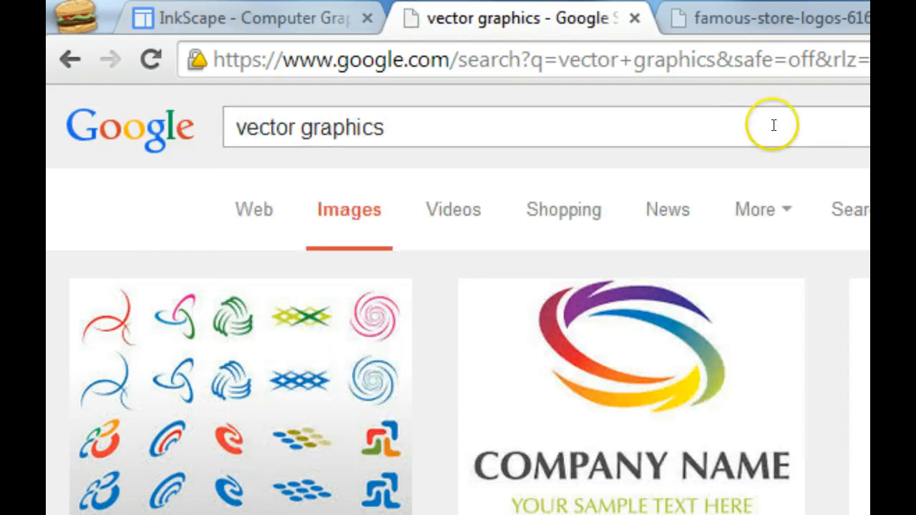
Examine the range of vector graphics image results and preview the illustration of the jumping guitar player
scroll(774, 124, down, 10)
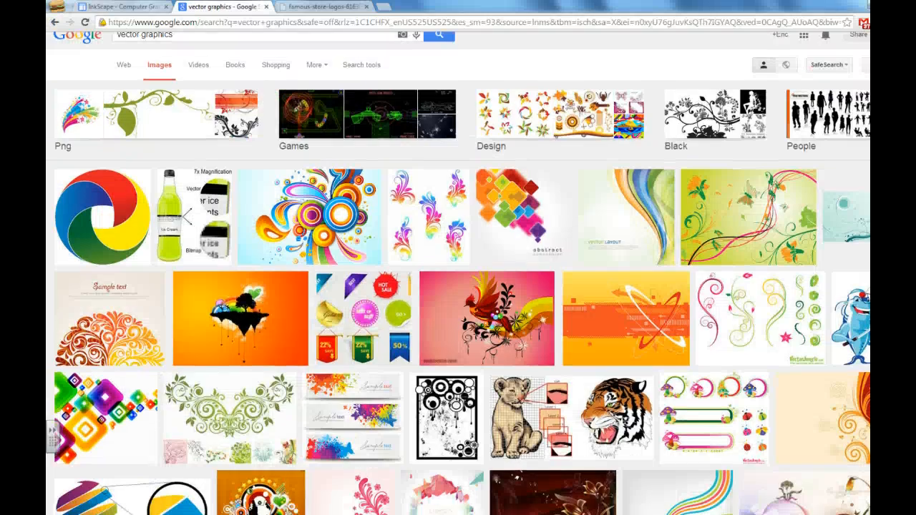
scroll(459, 287, down, 5)
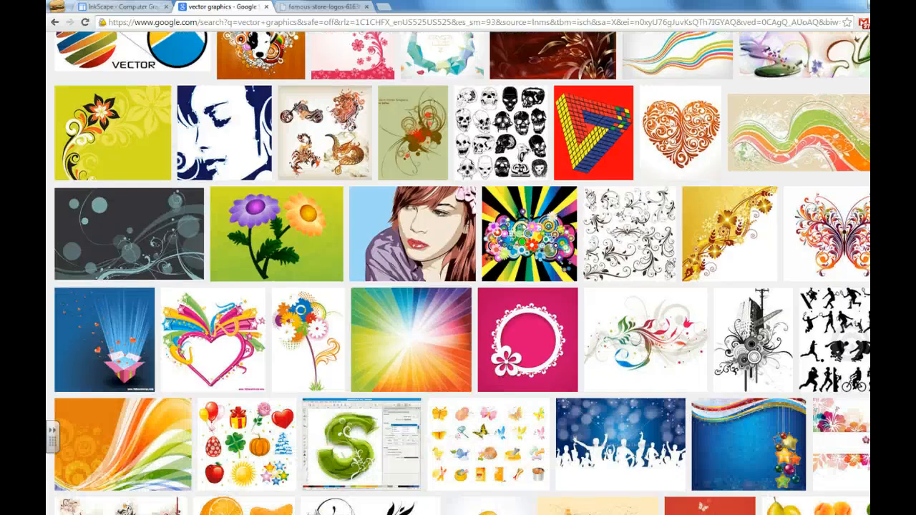
scroll(459, 272, down, 6)
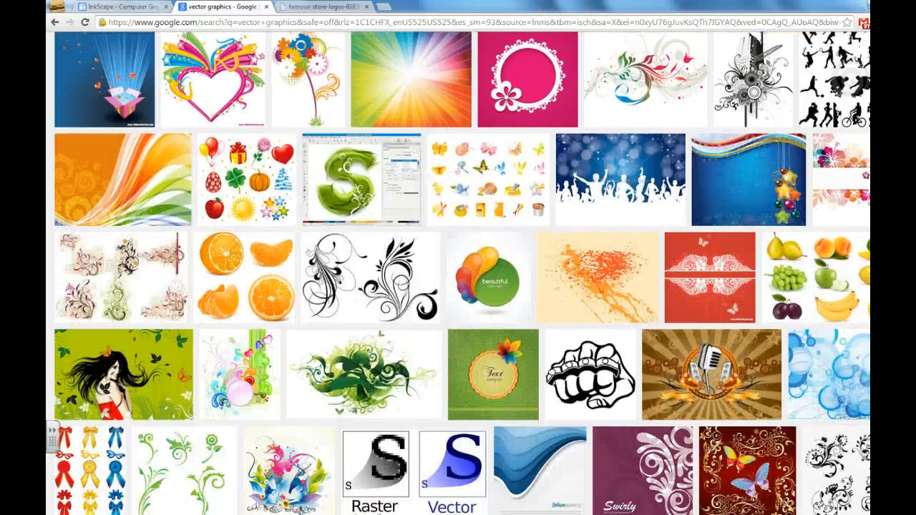
scroll(462, 273, down, 3)
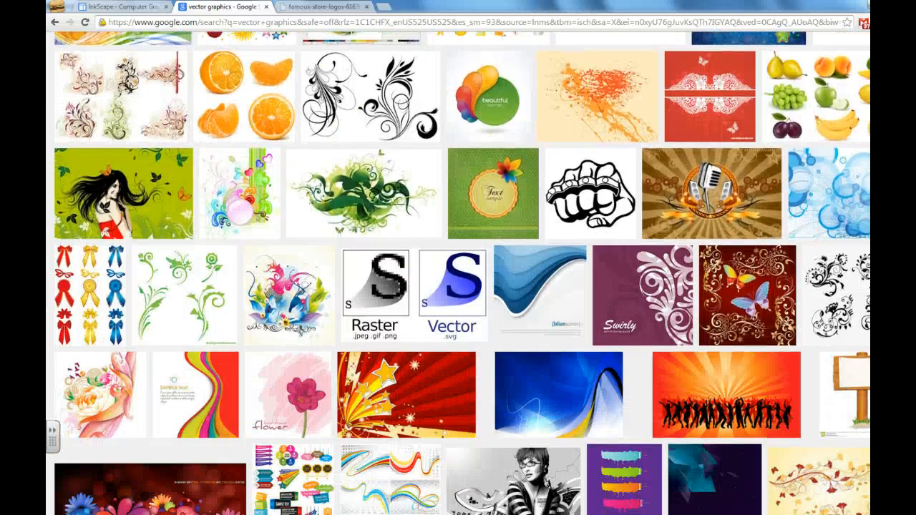
scroll(462, 273, down, 4)
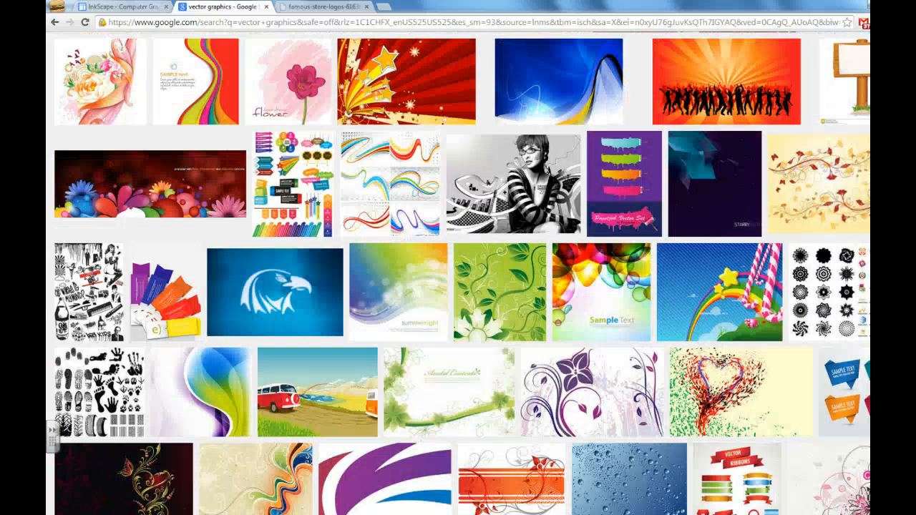
scroll(463, 274, down, 4)
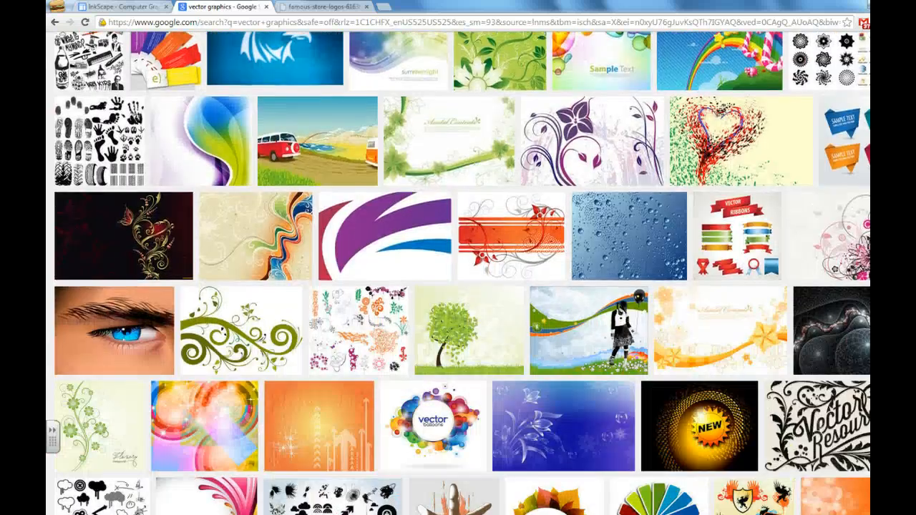
scroll(463, 273, down, 5)
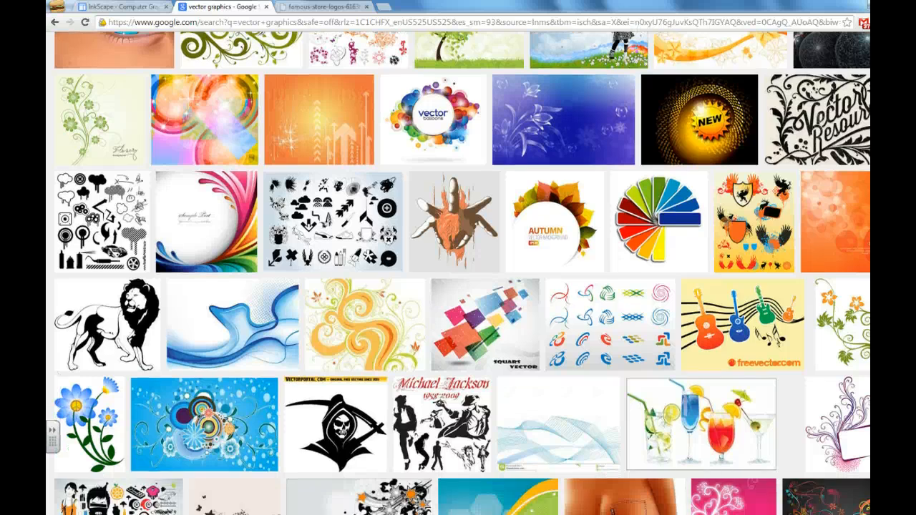
scroll(462, 274, down, 4)
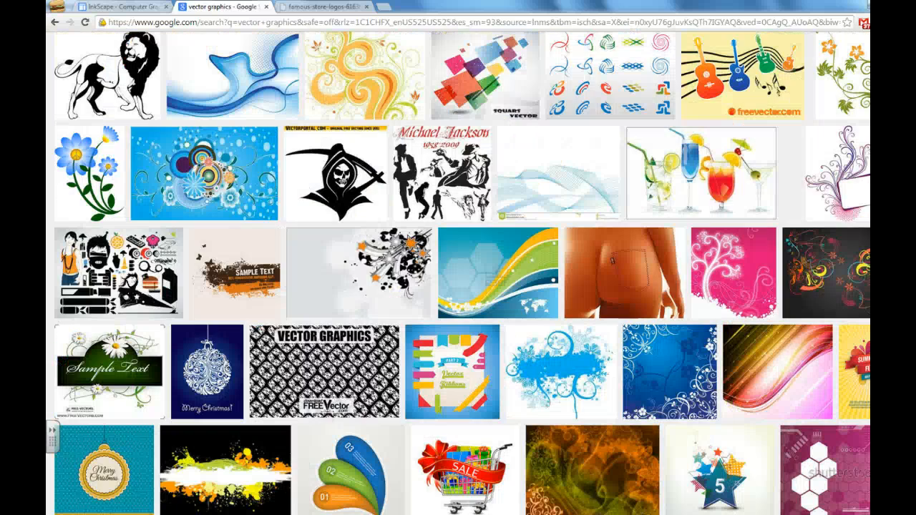
scroll(845, 289, down, 9)
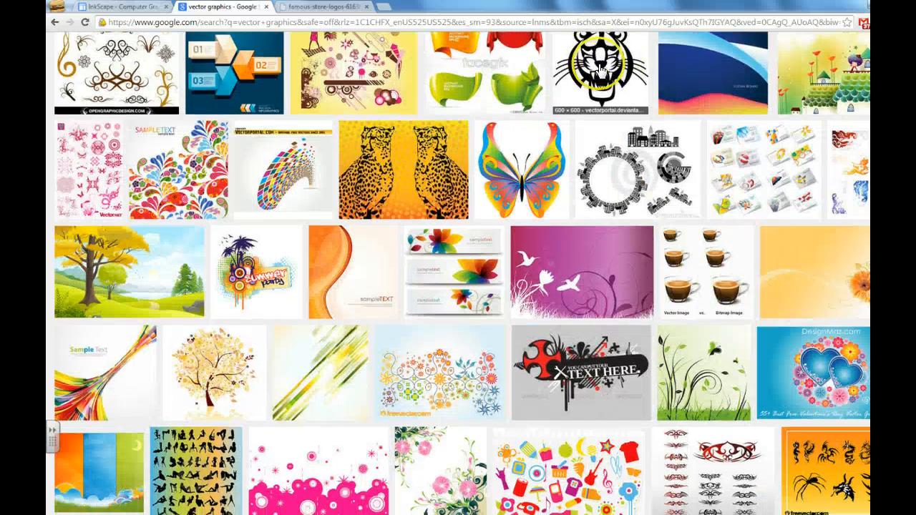
scroll(623, 148, up, 2)
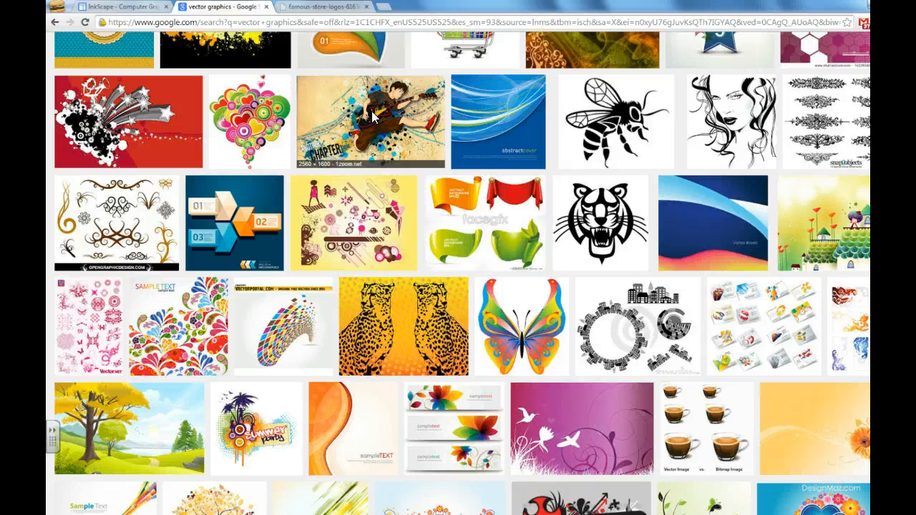
click(403, 161)
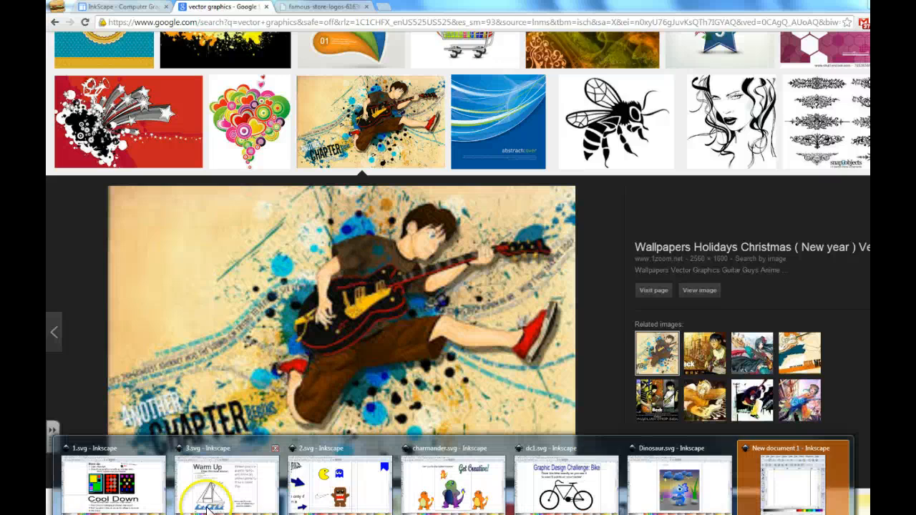
Switch to the blank New document 1 in Inkscape and maximize its window
click(795, 496)
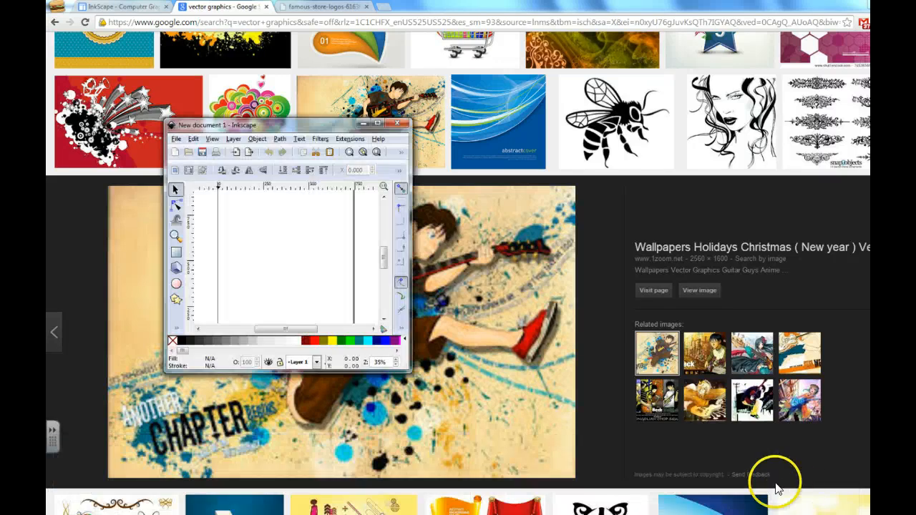
click(378, 127)
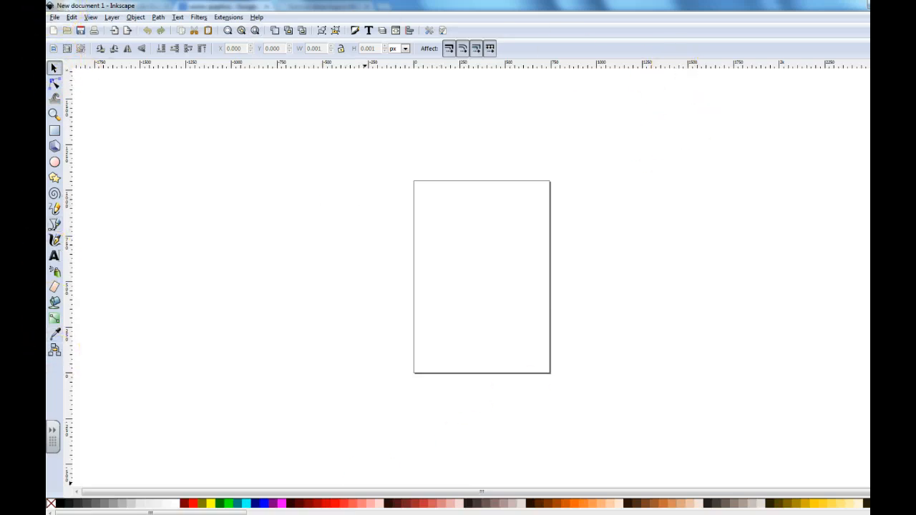
View the example drawings in the open Inkscape files dc1.svg, charmander.svg and 2.svg
click(343, 514)
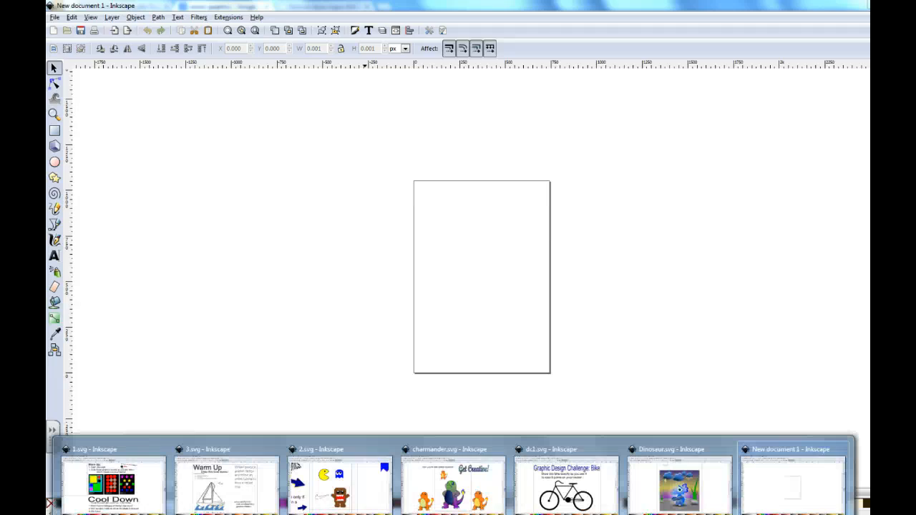
click(559, 487)
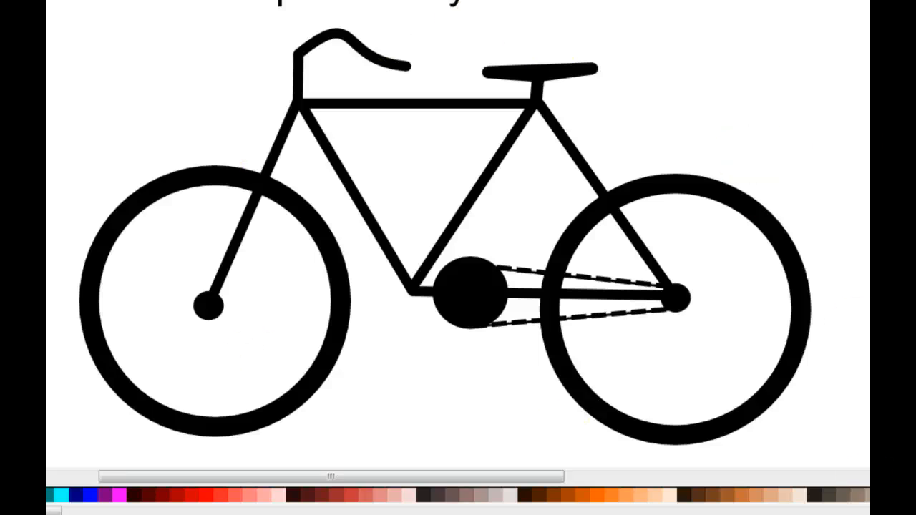
mouse_move(225, 514)
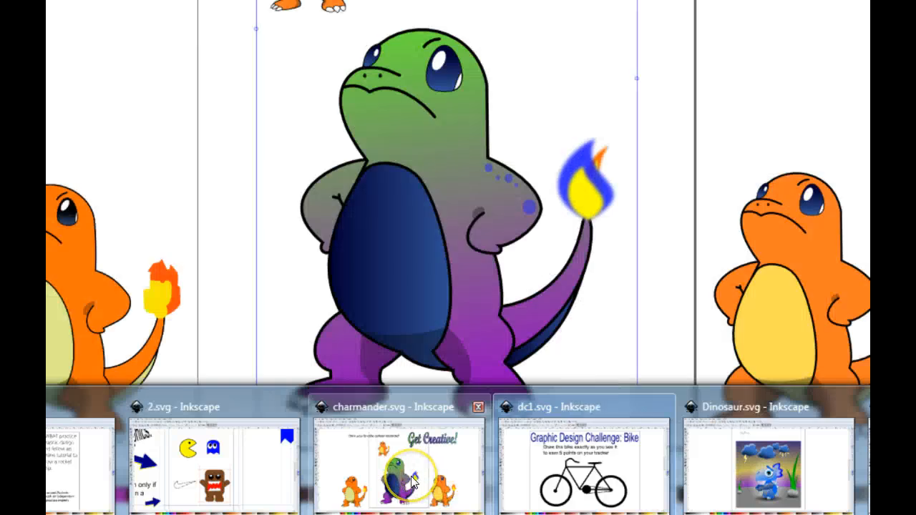
click(414, 481)
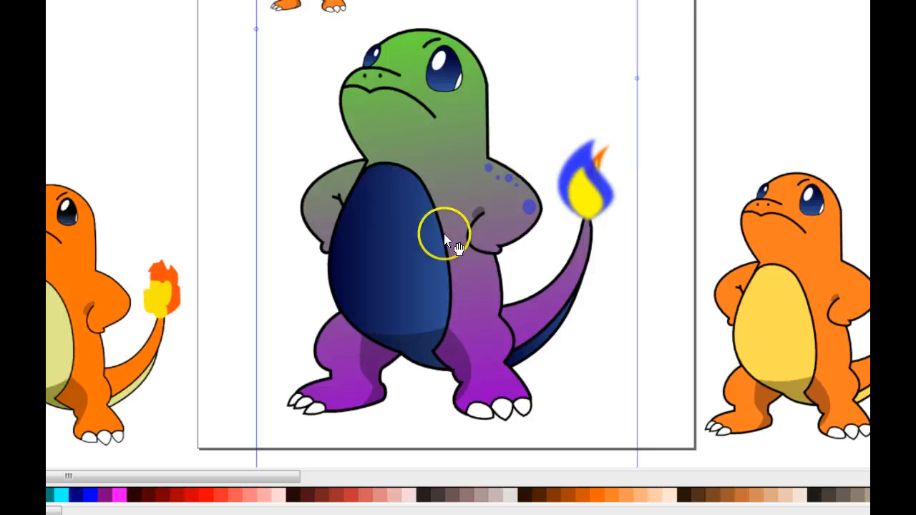
mouse_move(399, 514)
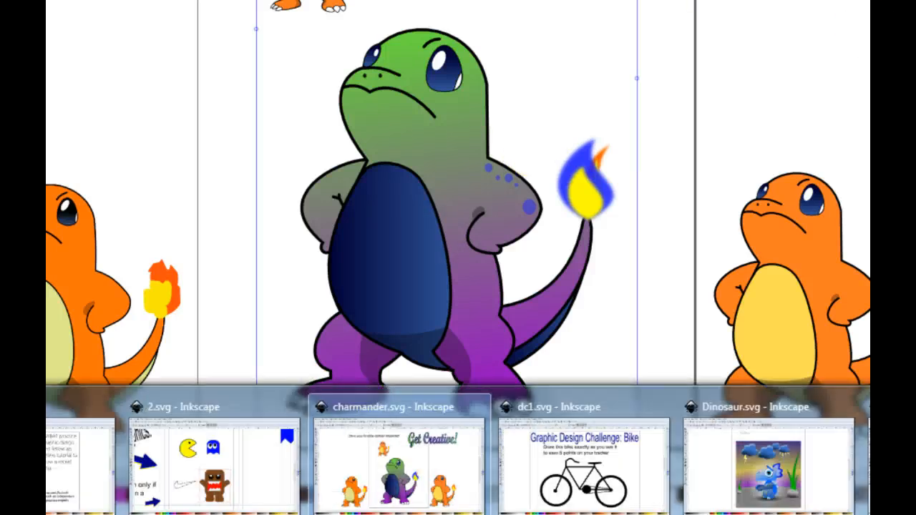
click(204, 480)
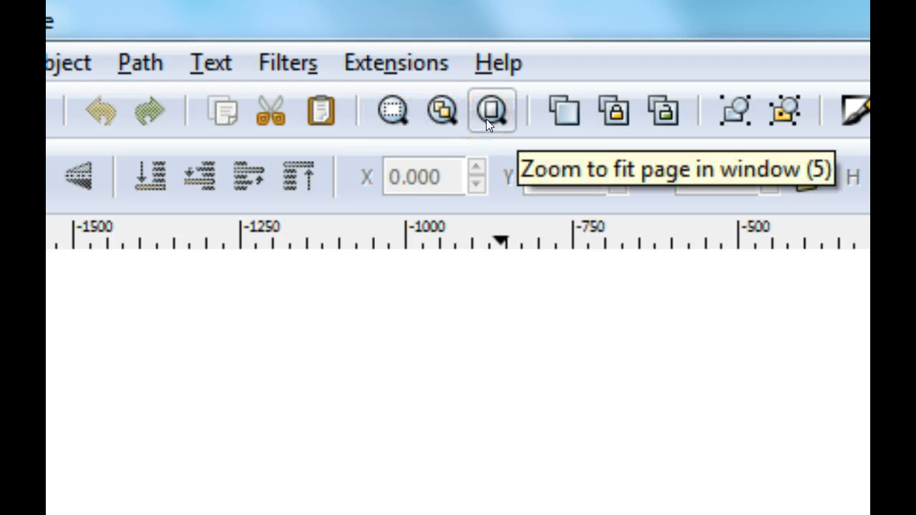
Fit the blank page in the window and try scrolling and panning around the canvas
click(486, 119)
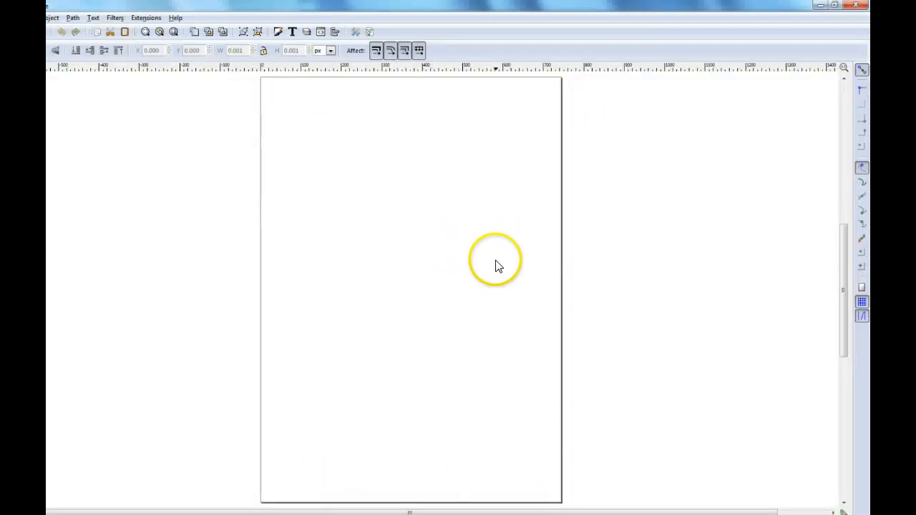
scroll(499, 266, up, 2)
scroll(499, 266, down, 5)
scroll(500, 268, up, 3)
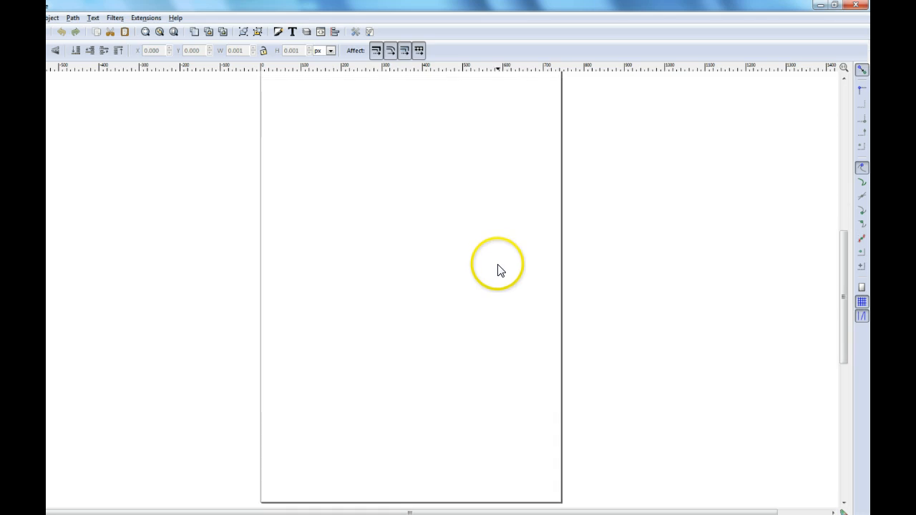
scroll(501, 269, down, 1)
scroll(501, 270, down, 1)
scroll(498, 266, up, 3)
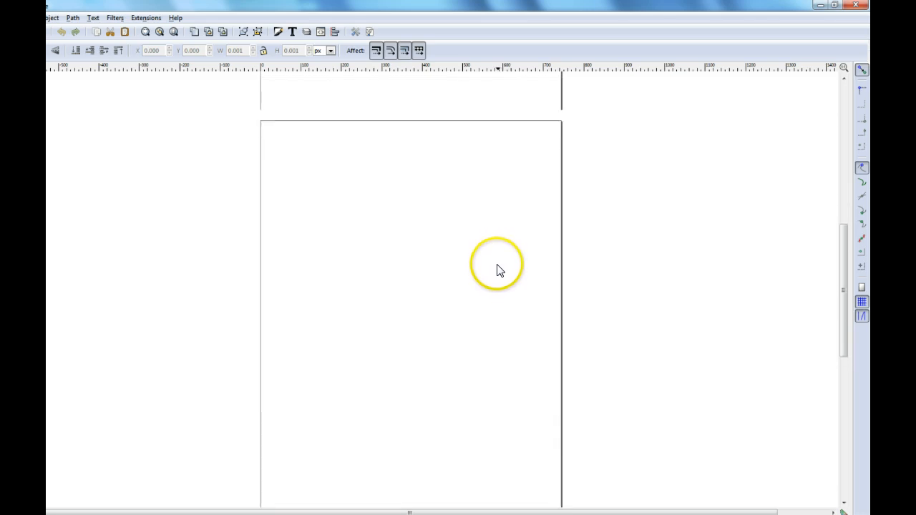
scroll(499, 269, down, 1)
scroll(494, 270, down, 1)
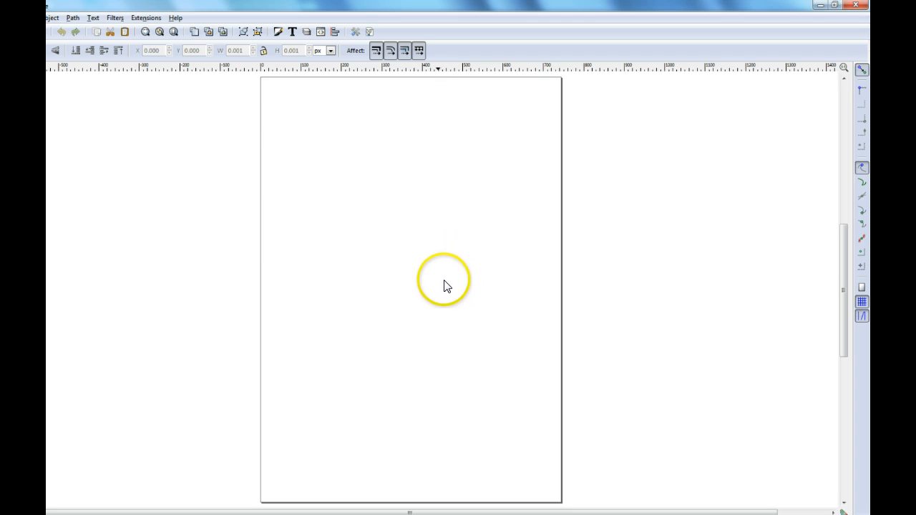
mouse_move(508, 277)
mouse_down()
mouse_move(364, 244)
mouse_move(383, 325)
mouse_move(571, 242)
mouse_move(389, 249)
mouse_move(530, 272)
mouse_move(475, 288)
mouse_move(492, 283)
mouse_up()
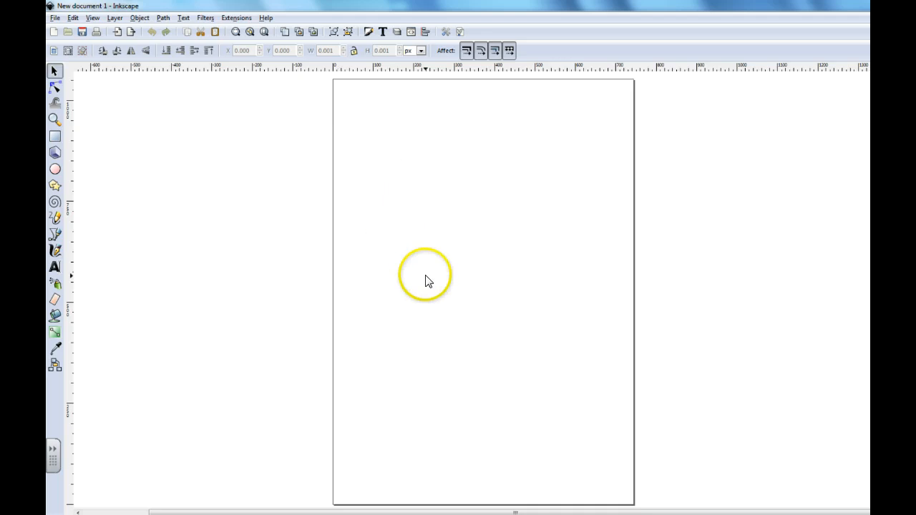
drag(427, 280, 317, 274)
drag(319, 272, 320, 272)
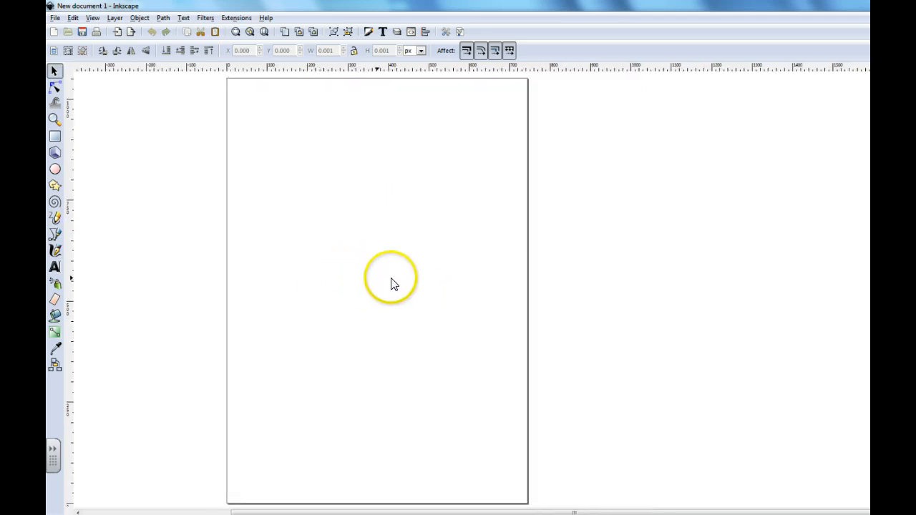
drag(393, 284, 297, 280)
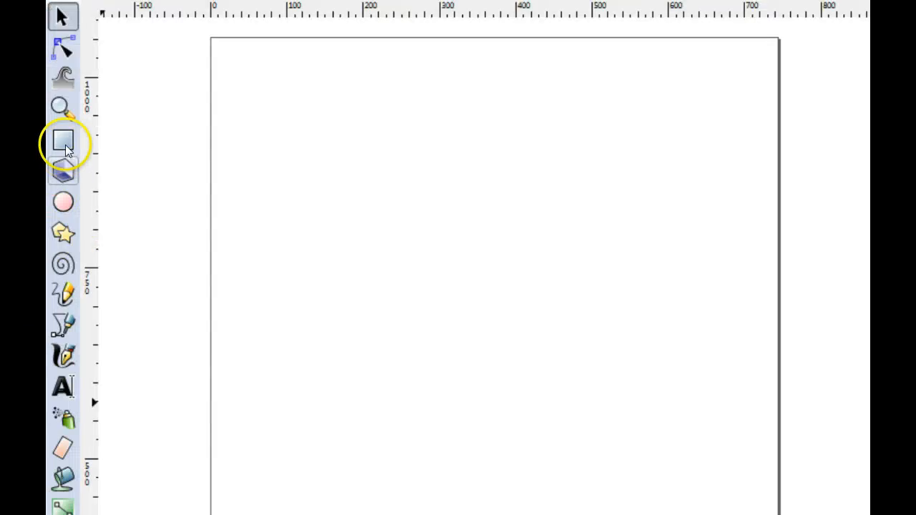
Draw a rectangle about 255 by 237 px to the right of the page and try purple, magenta and dark red fills
click(65, 143)
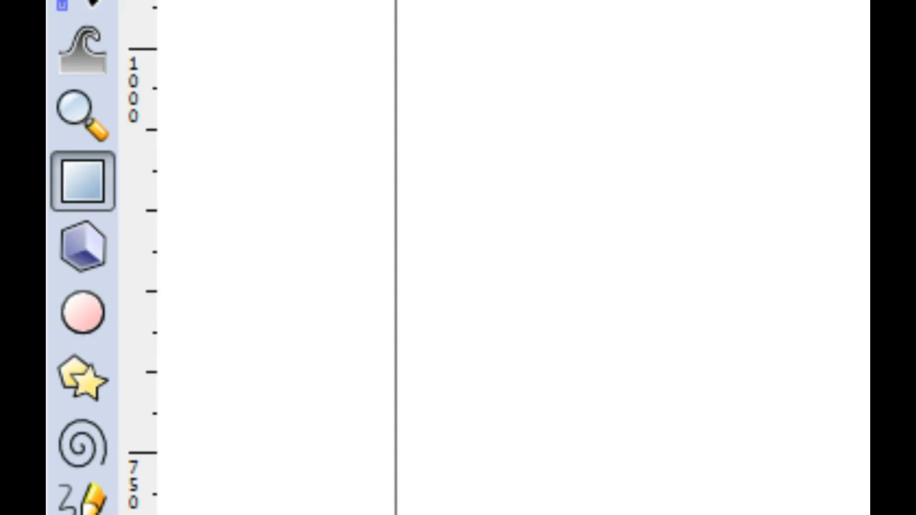
click(302, 466)
click(310, 466)
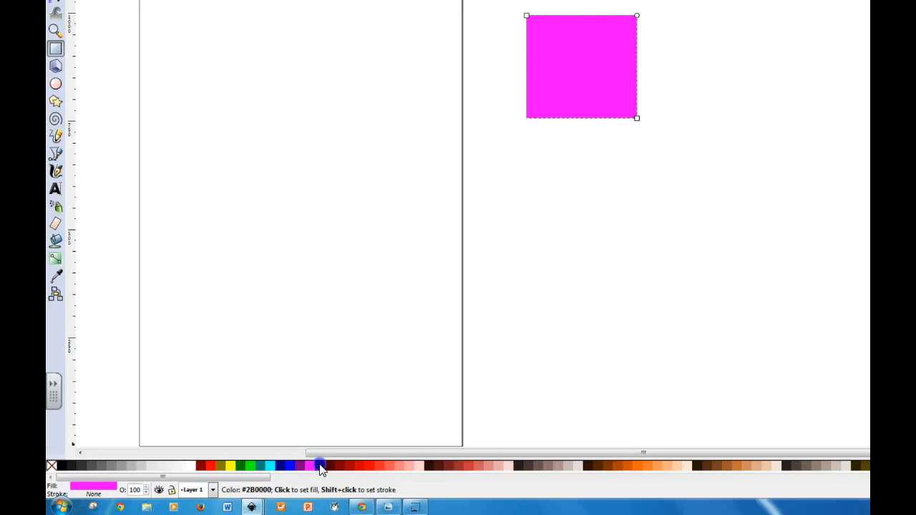
click(320, 467)
click(332, 466)
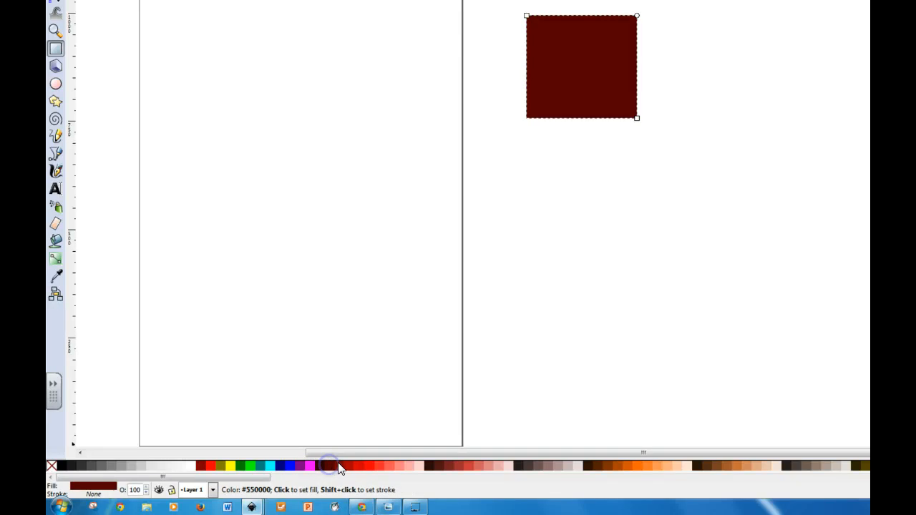
click(340, 467)
click(345, 466)
Recolour the rectangle with dark green, lime and teal fills, finishing with bright red
click(245, 466)
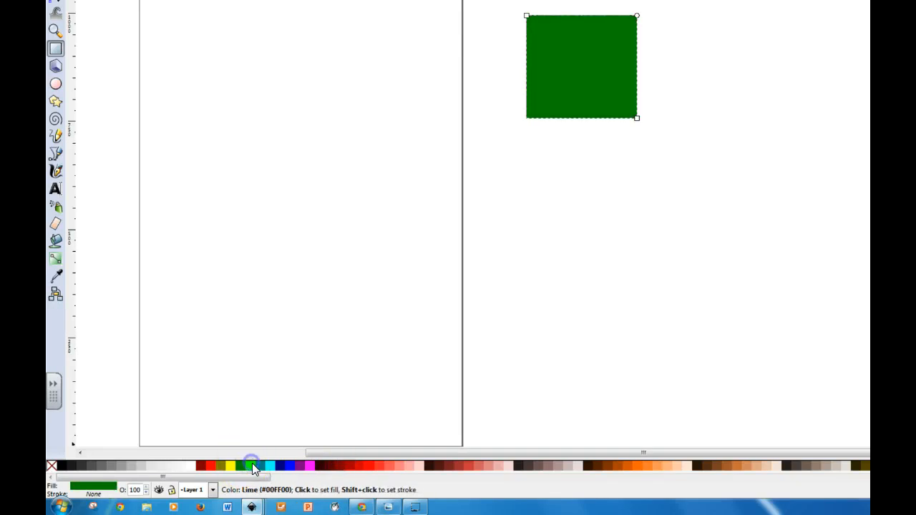
click(252, 466)
click(260, 466)
click(213, 466)
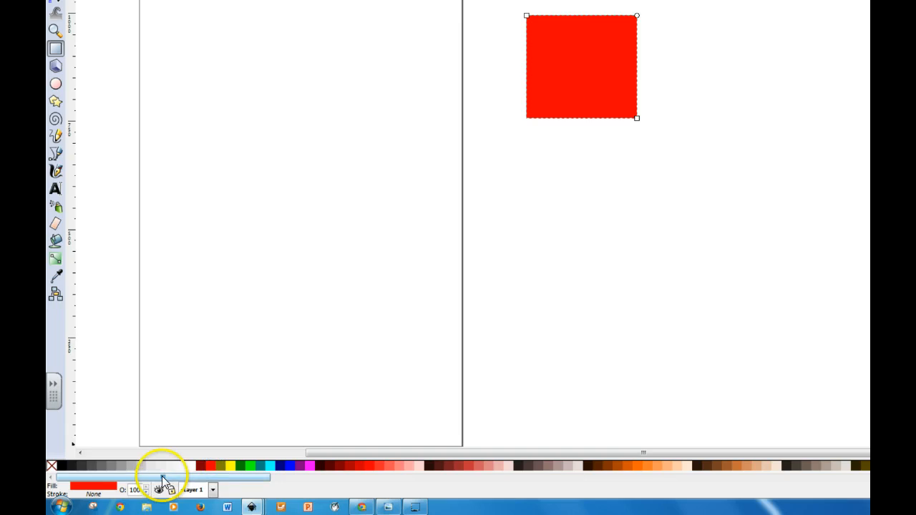
Try light green and other fills from further along the colour palette on the rectangle, finishing with coral red
drag(162, 479, 548, 478)
click(507, 466)
click(491, 466)
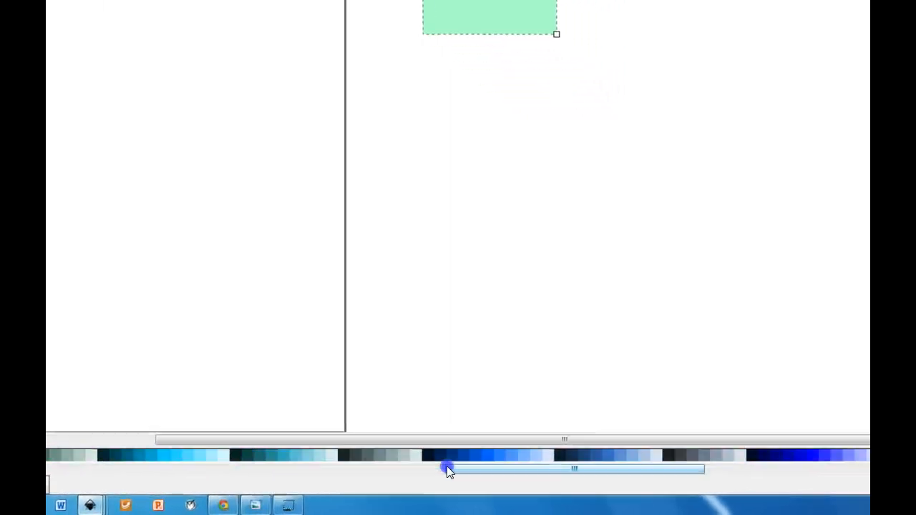
drag(447, 467, 639, 470)
click(612, 459)
click(672, 459)
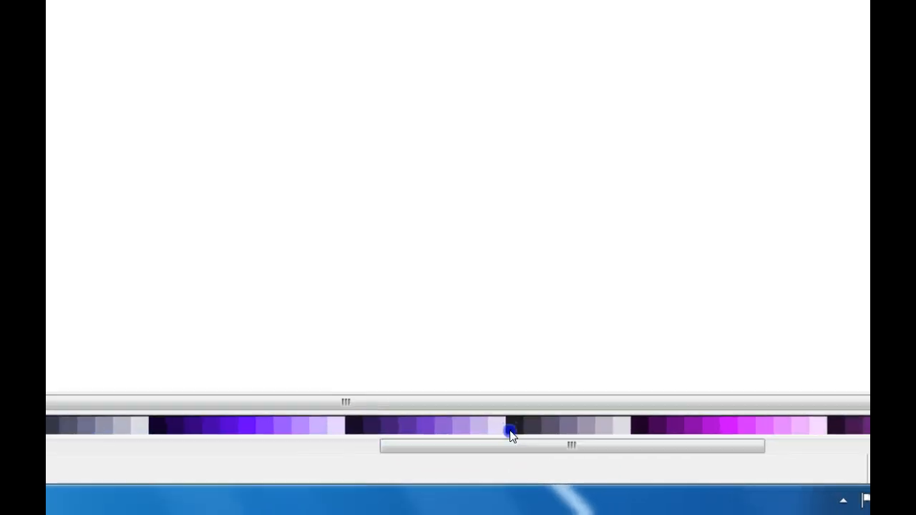
drag(515, 443, 22, 446)
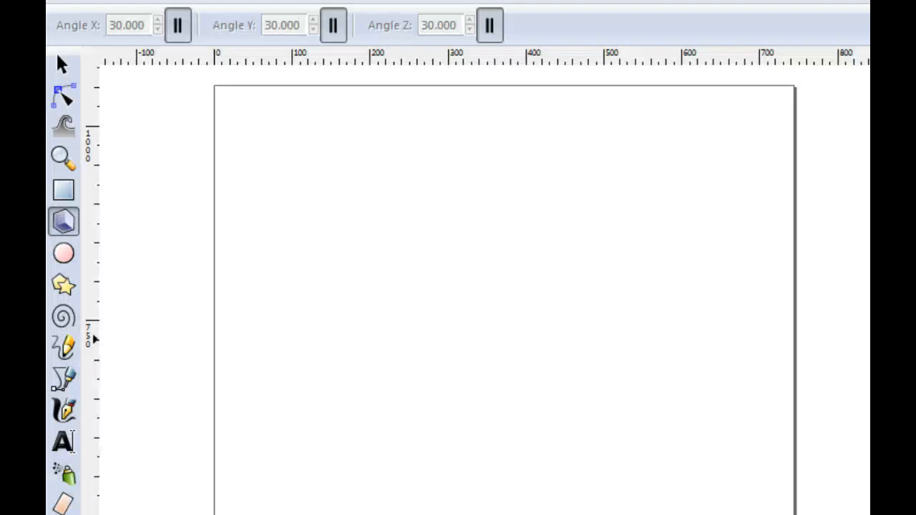
Draw a 3D box about 402 by 337 px overlapping the rectangle and a bright red ellipse about 259 by 310 px to its right
drag(706, 101, 594, 225)
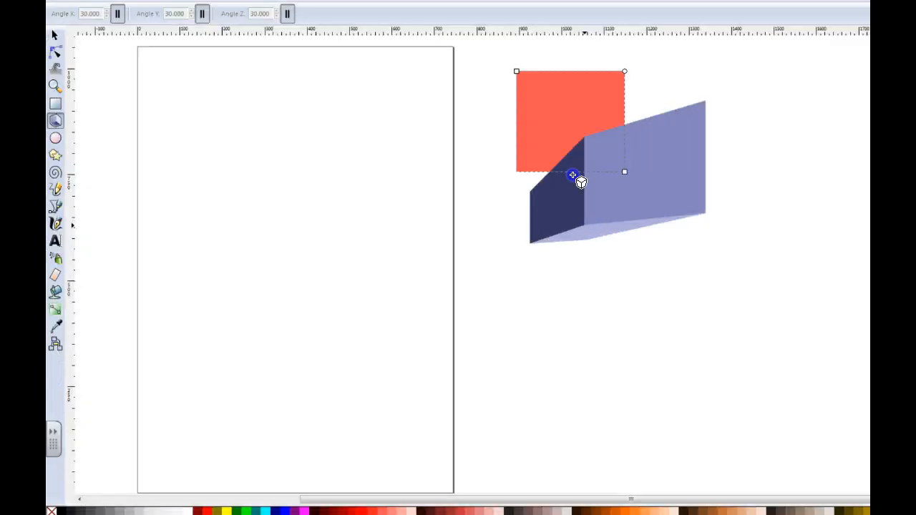
click(55, 138)
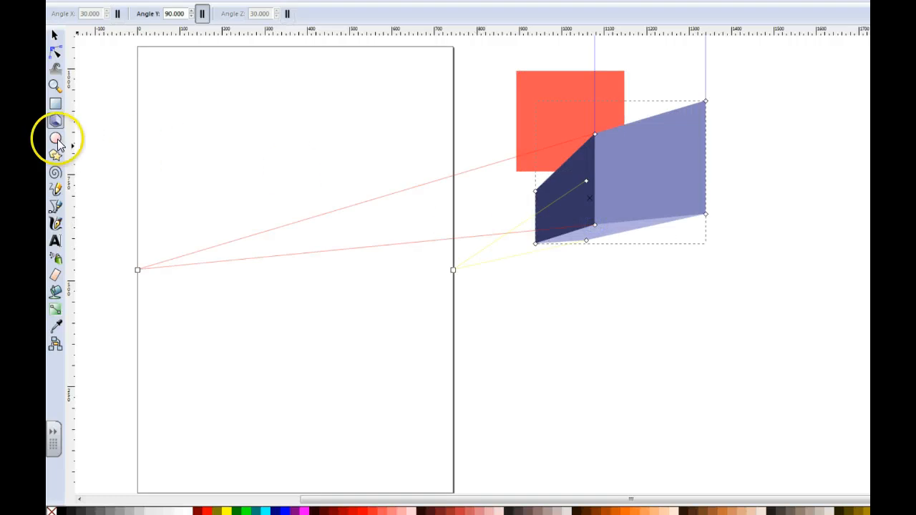
drag(776, 138, 891, 269)
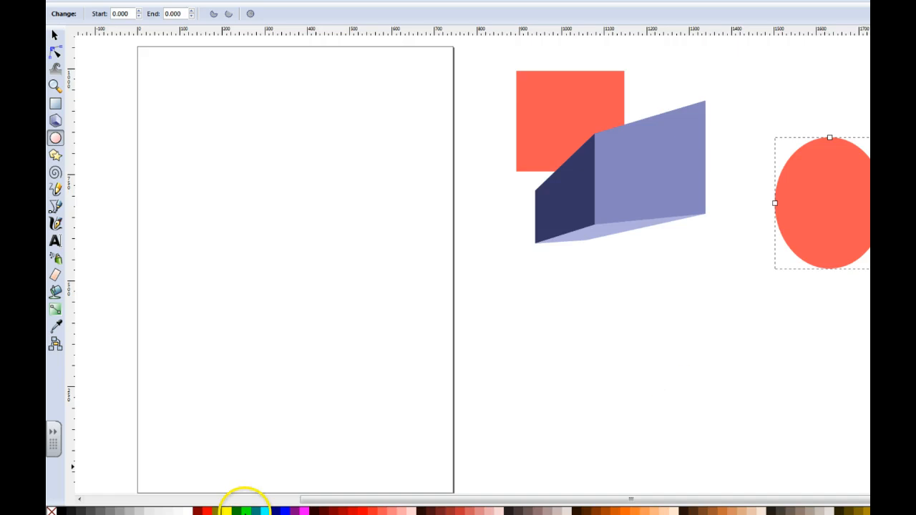
click(208, 511)
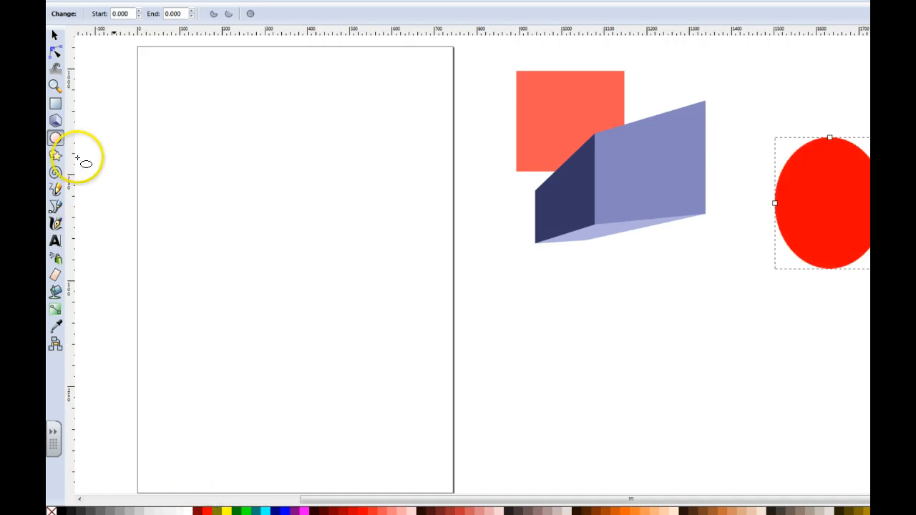
Draw a seven-cornered star about 325 px wide below the 3D box and compare the ellipse and star tool options
click(55, 156)
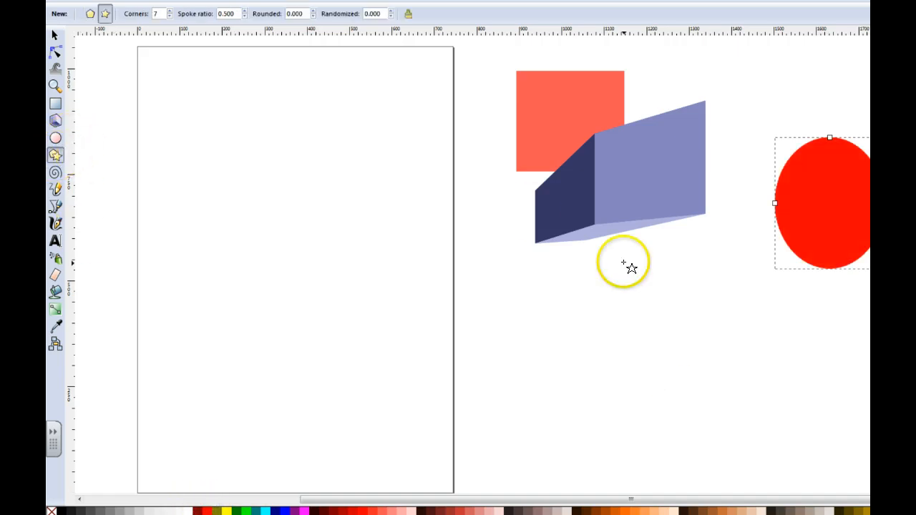
drag(604, 329, 662, 368)
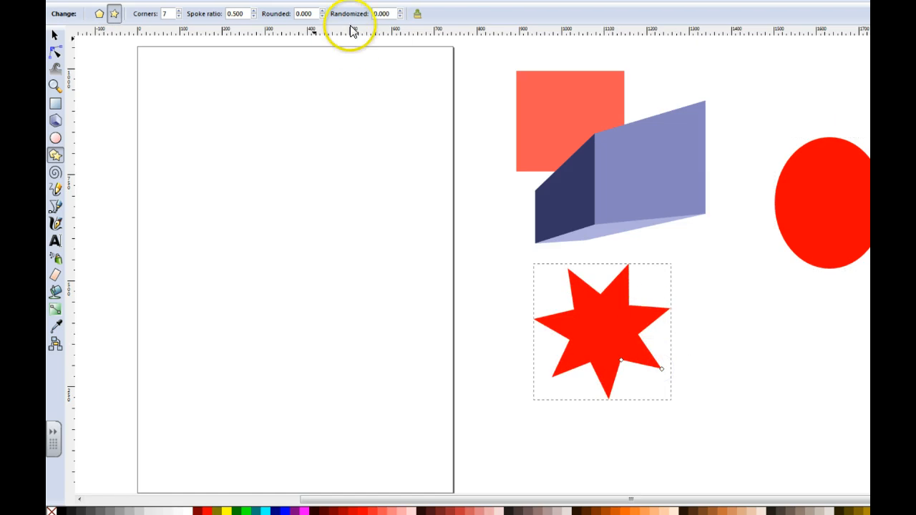
click(55, 139)
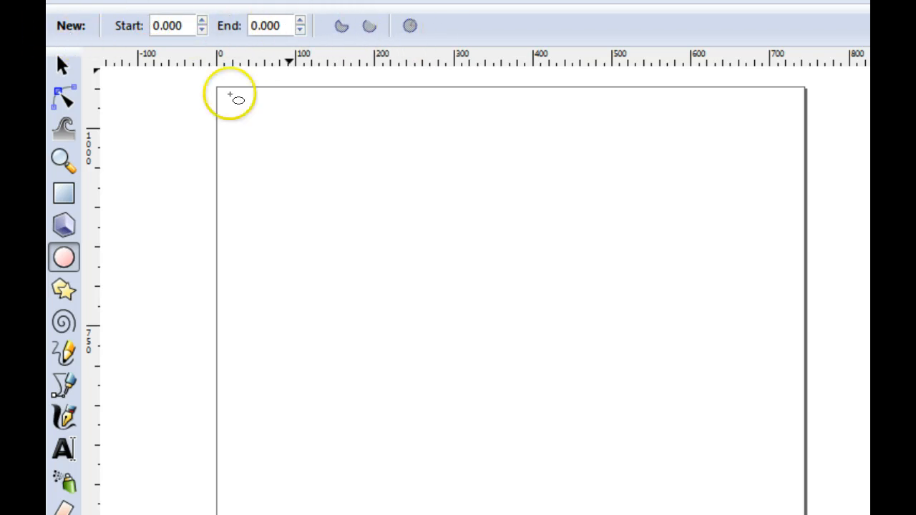
click(64, 290)
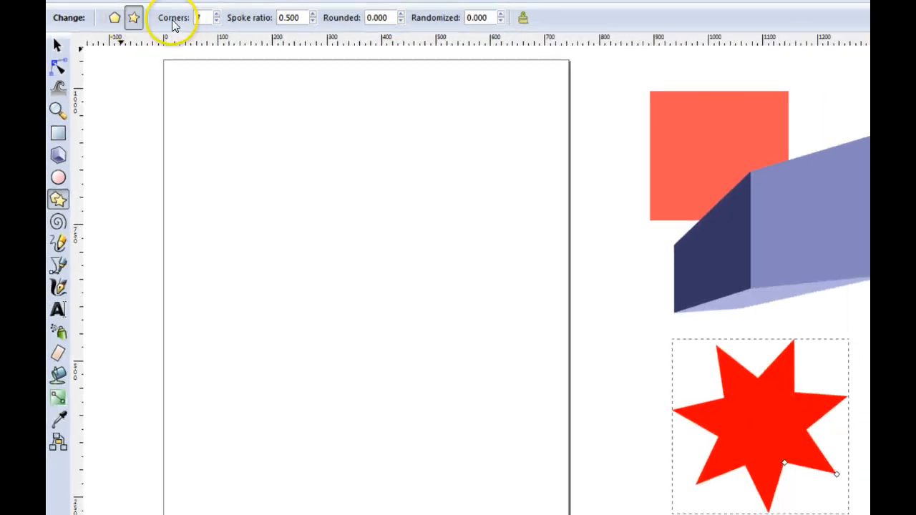
Reduce the star's corner count to 3 and raise it back to 6
click(216, 20)
click(215, 21)
click(215, 21)
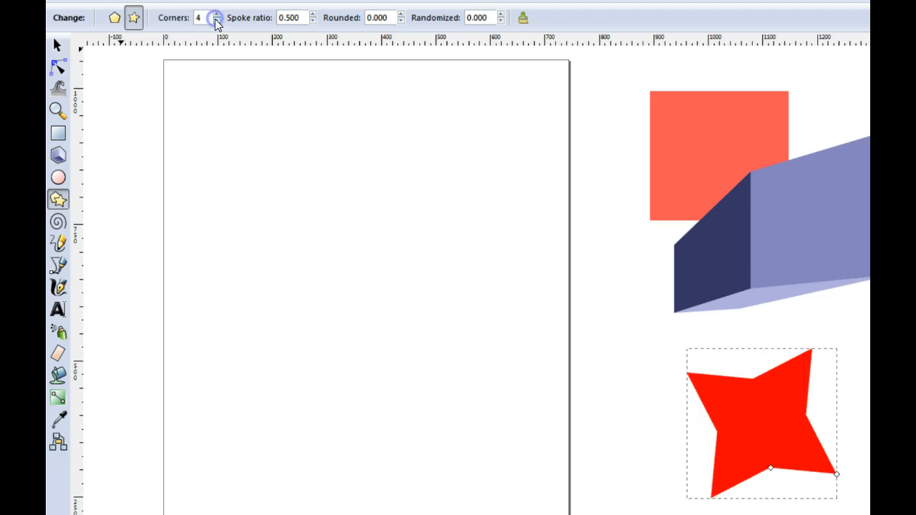
click(216, 20)
click(217, 14)
click(217, 15)
click(217, 15)
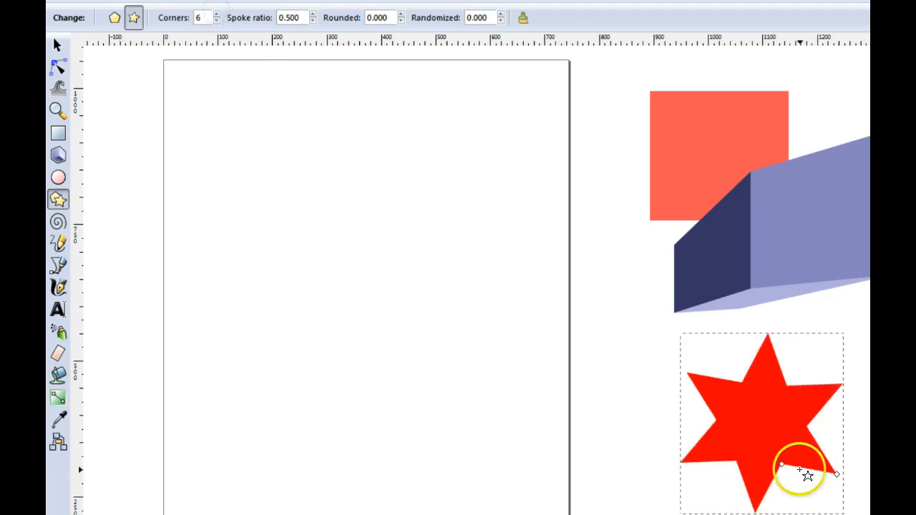
Increase the star's number of corners past 9 and bring it back down to 8
click(217, 14)
click(217, 15)
click(217, 15)
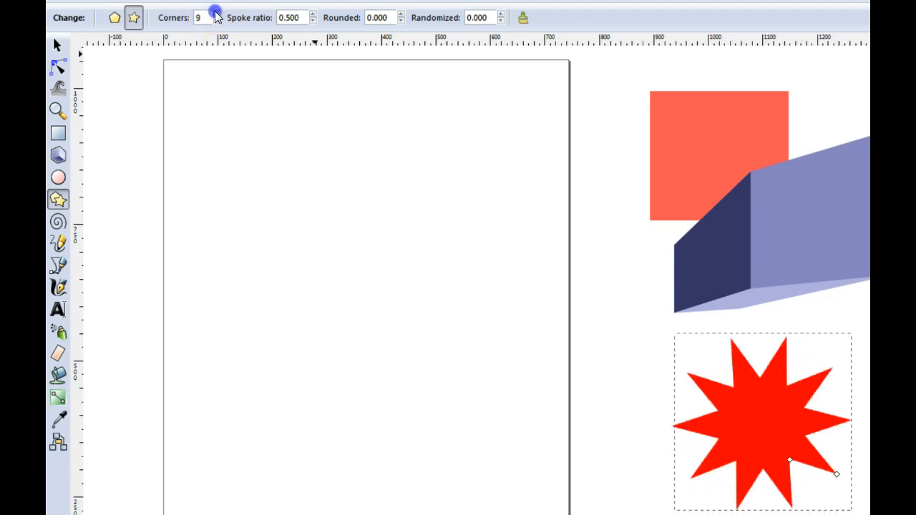
click(217, 14)
click(217, 14)
click(217, 14)
click(215, 21)
click(215, 20)
click(215, 21)
click(216, 21)
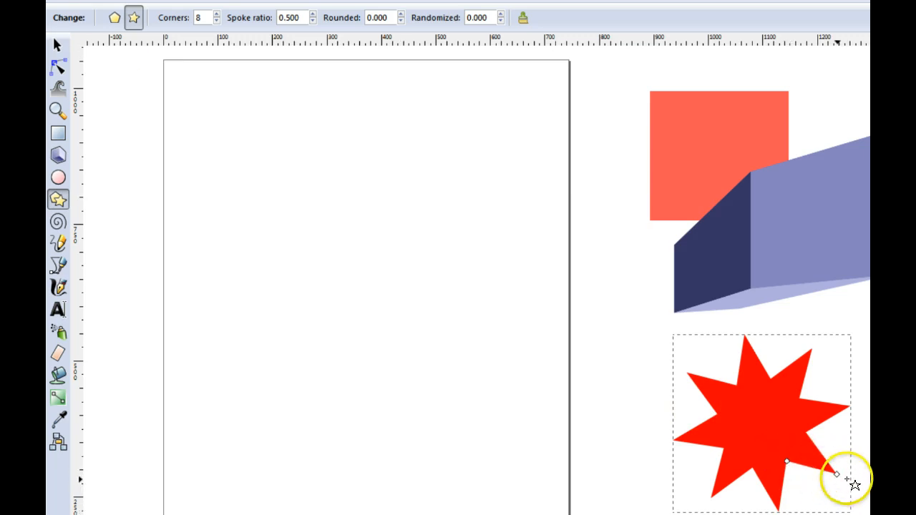
Move the star towards the page and enlarge it to about 550 by 539 px
click(57, 46)
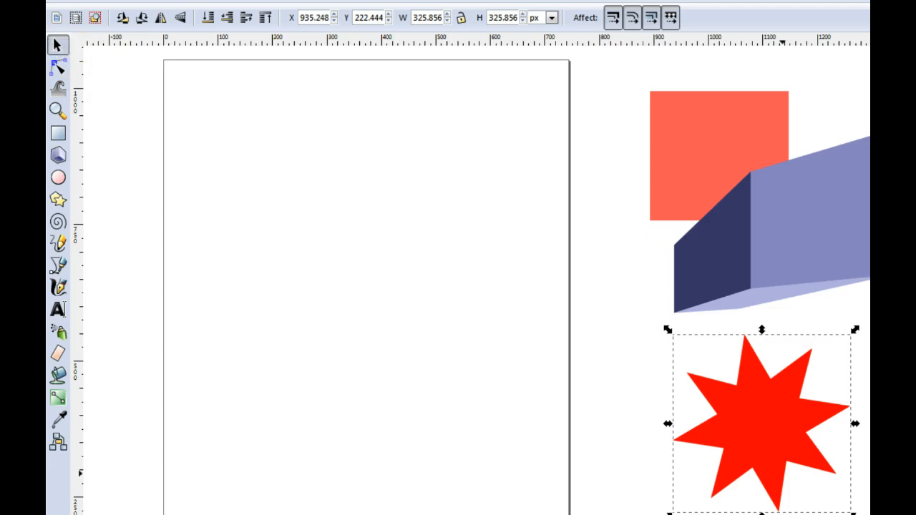
drag(770, 450, 718, 454)
drag(802, 333, 326, 215)
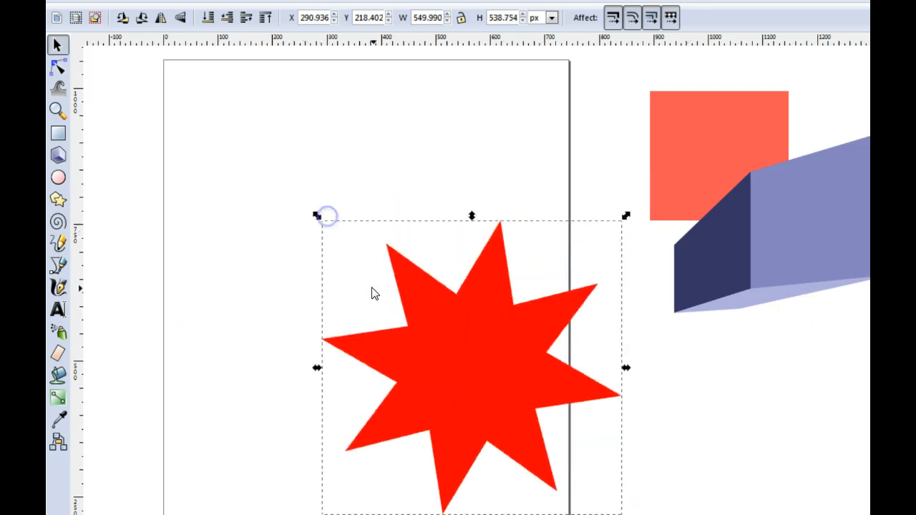
Rotate the star counterclockwise and skew it horizontally to the right until it is about 661 px wide
click(481, 356)
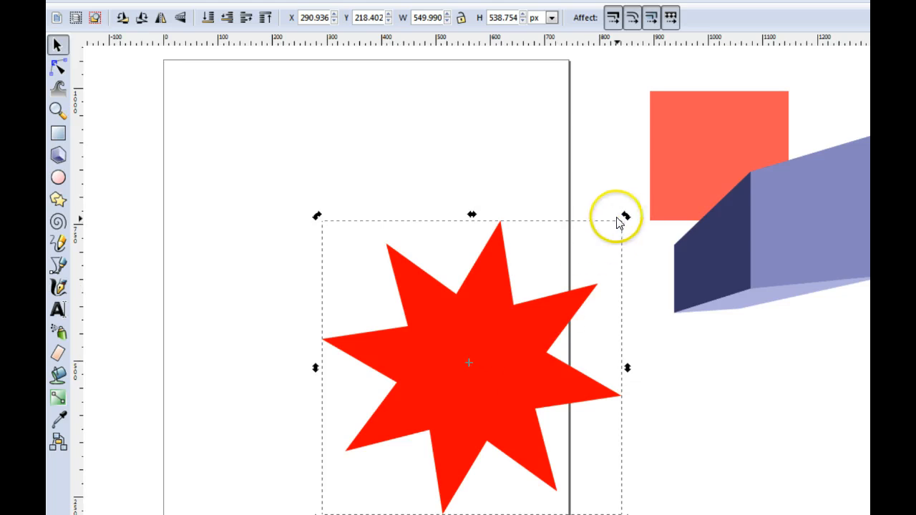
drag(626, 222, 439, 121)
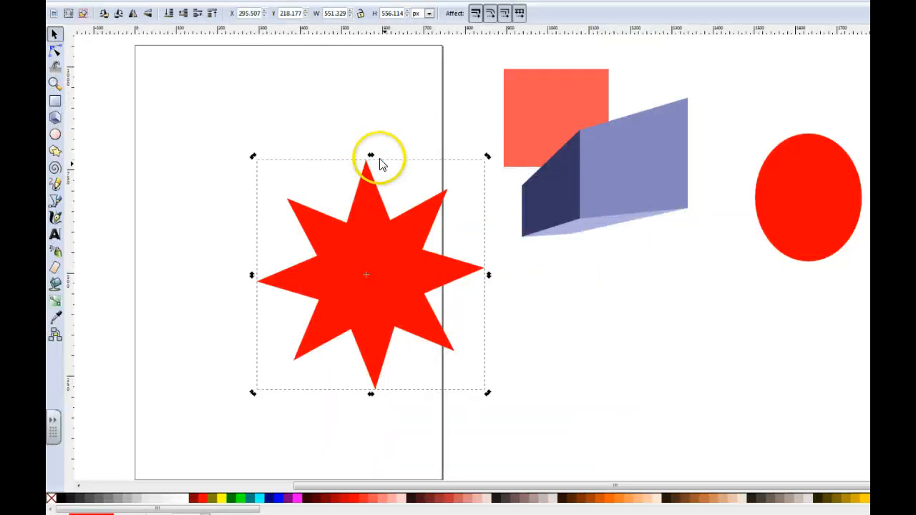
drag(371, 156, 451, 169)
Delete the skewed star, the 3D box, the red ellipse and the coral rectangle from the canvas
click(431, 272)
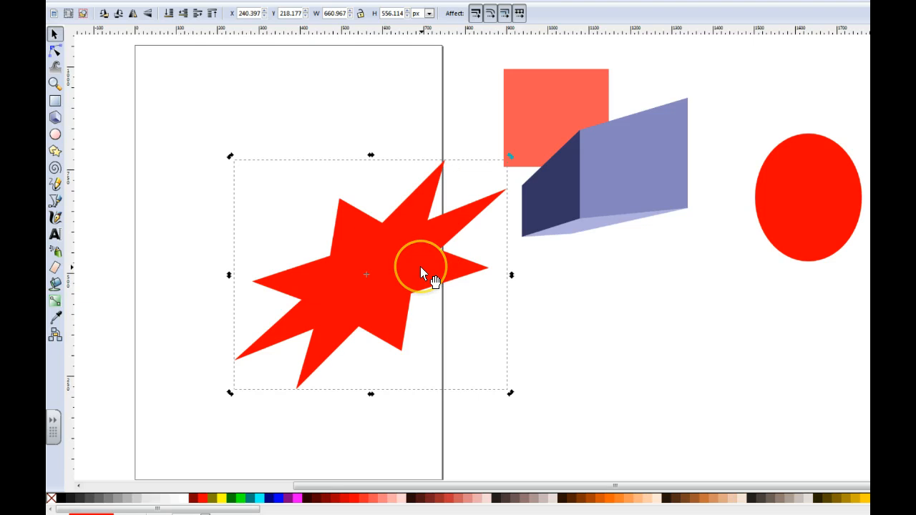
key(Delete)
click(568, 198)
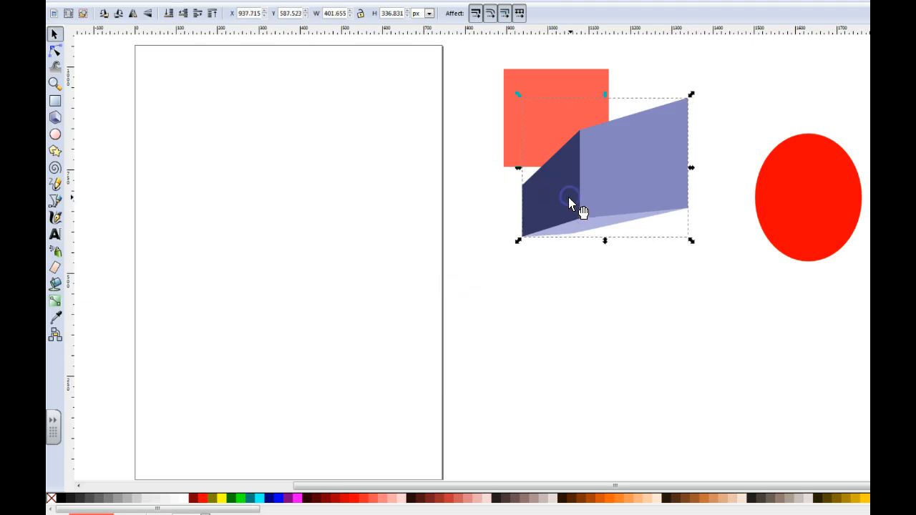
key(Delete)
click(819, 201)
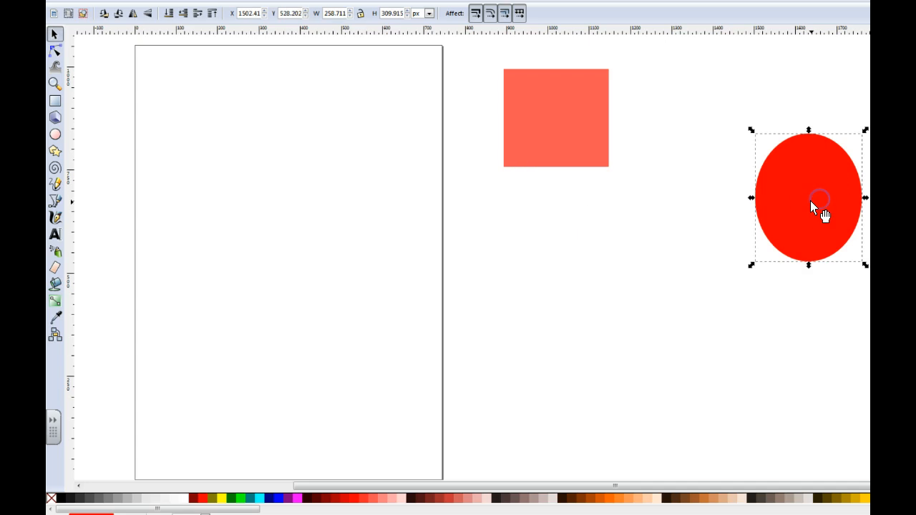
key(Delete)
click(548, 133)
key(Delete)
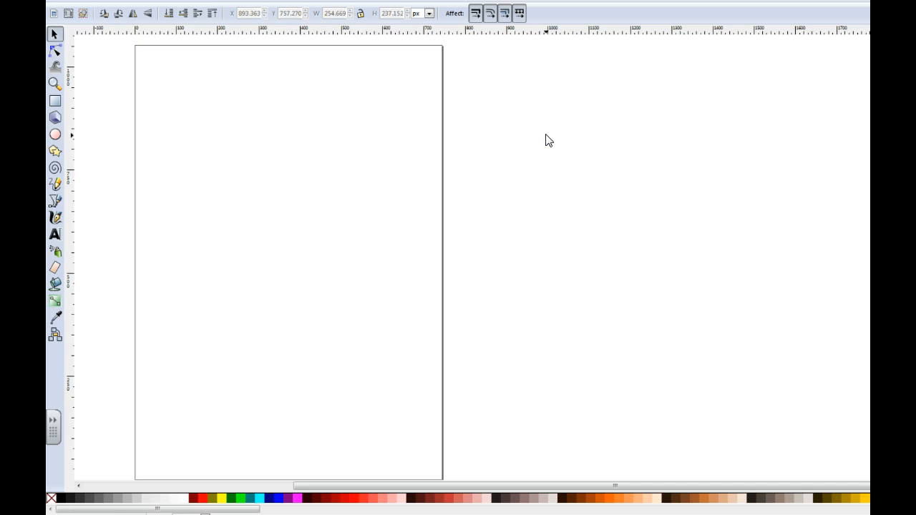
Draw a small spiral with 13.60 turns in the upper part of the page and delete it
click(55, 169)
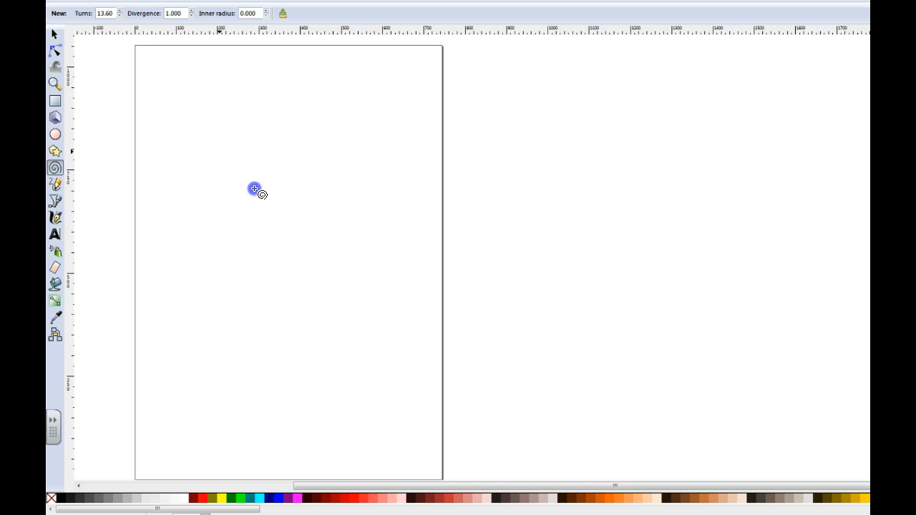
drag(219, 147, 254, 191)
key(Delete)
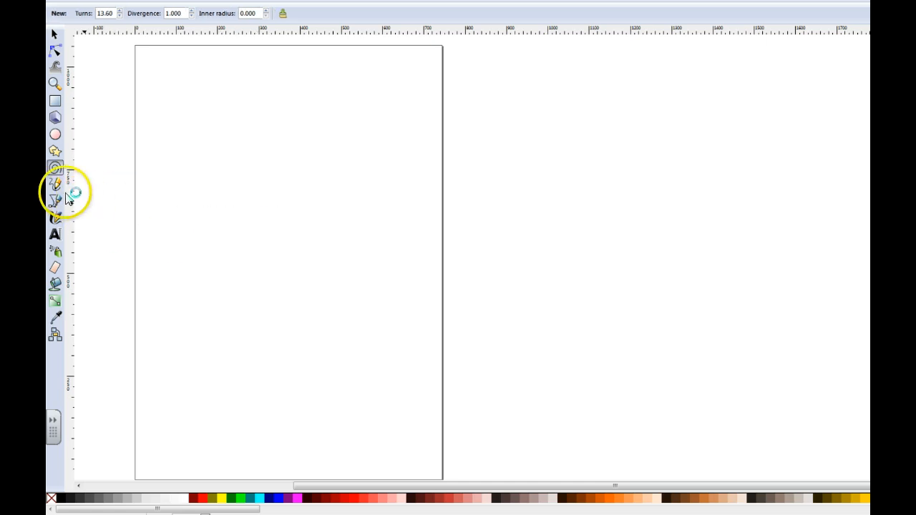
Draw a freehand zigzag line across the page with the Pencil tool and delete it
click(57, 186)
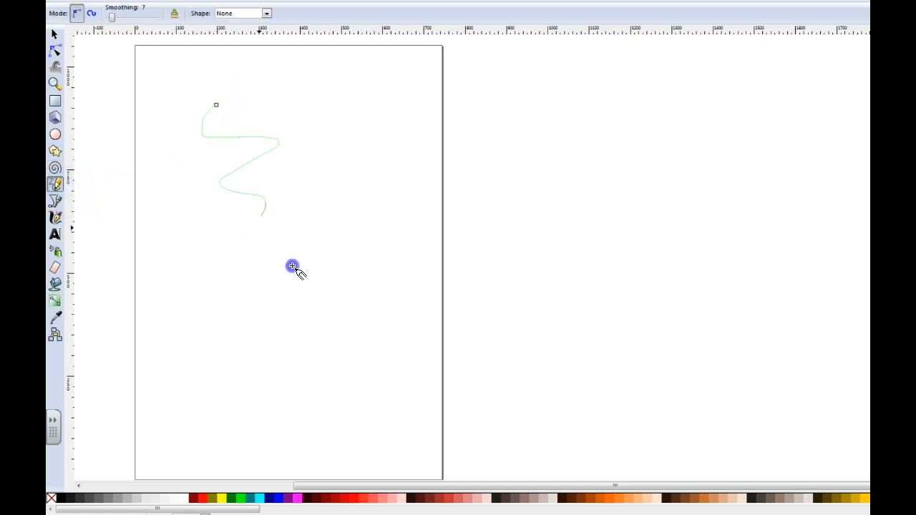
drag(293, 266, 368, 312)
key(Delete)
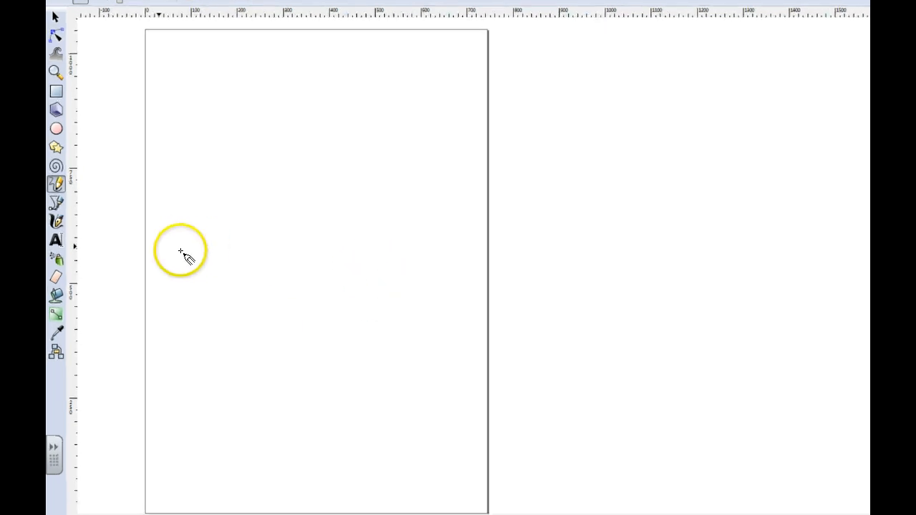
Draw a closed triangle about 235 px wide in the middle of the page with the Bezier tool
click(54, 204)
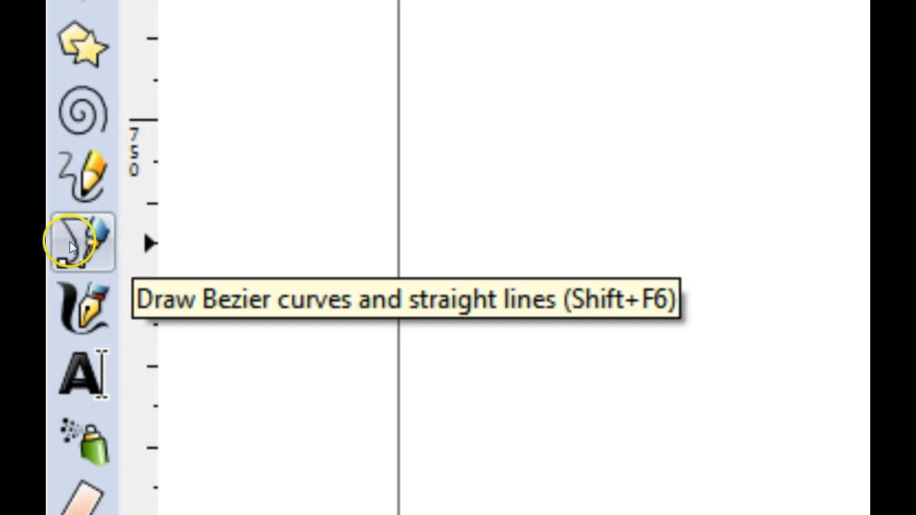
click(68, 247)
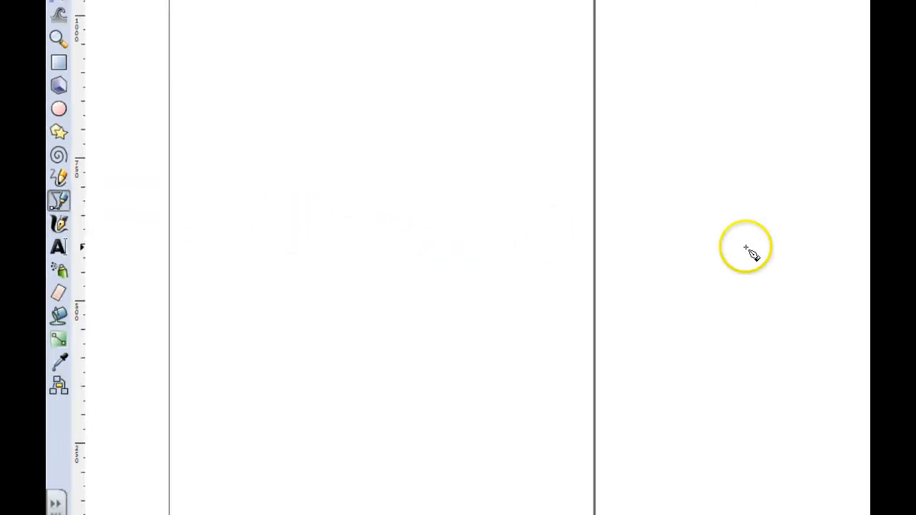
click(292, 207)
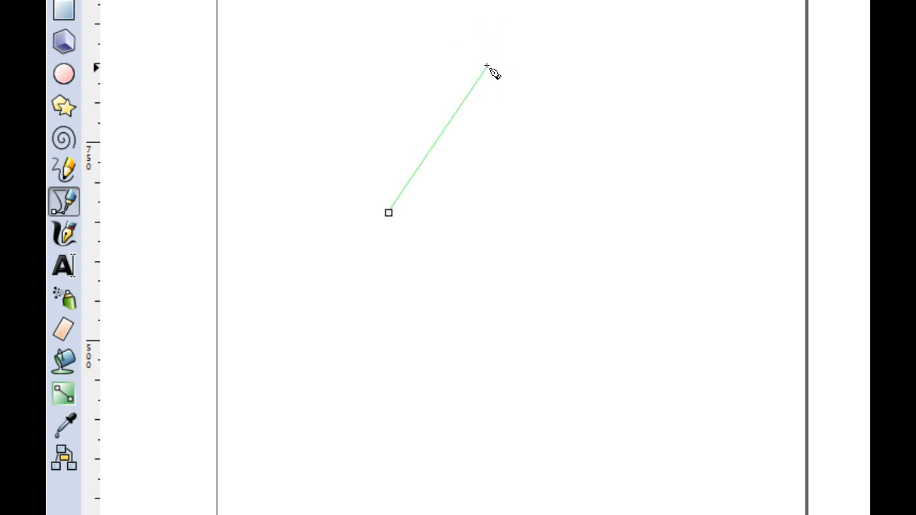
click(487, 67)
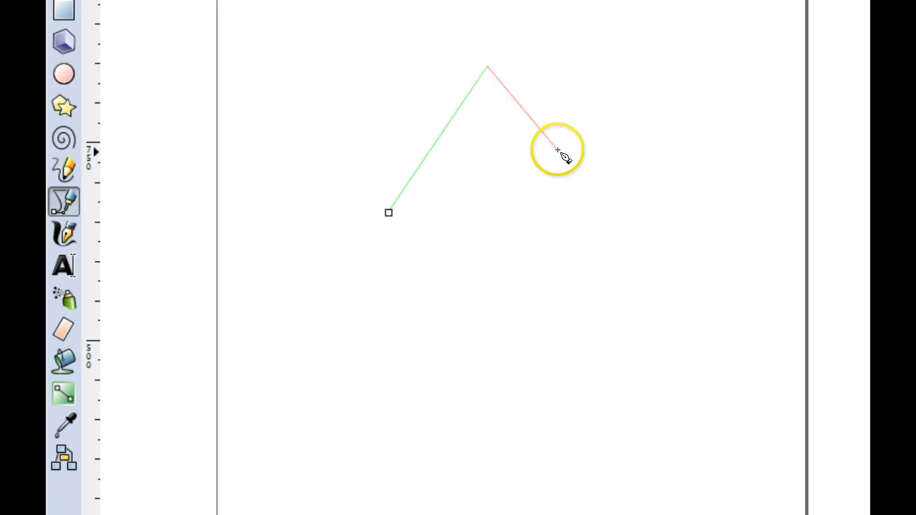
click(573, 207)
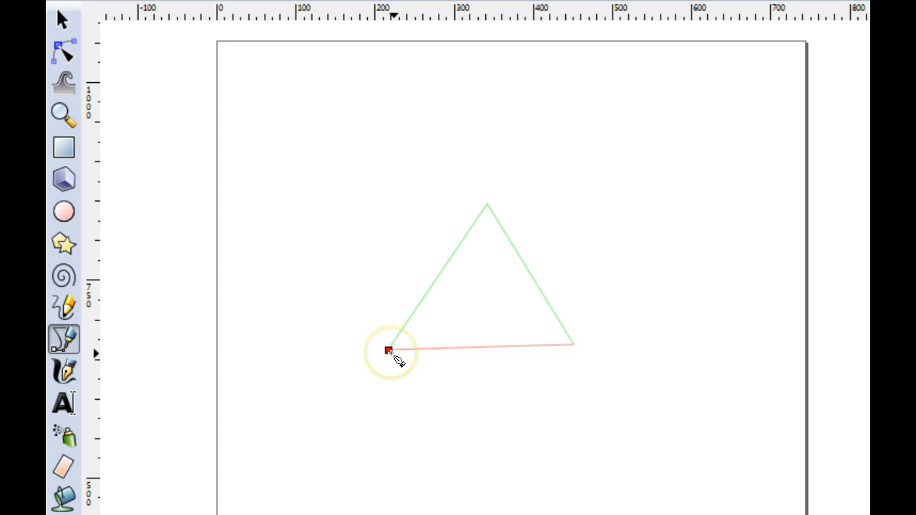
click(388, 351)
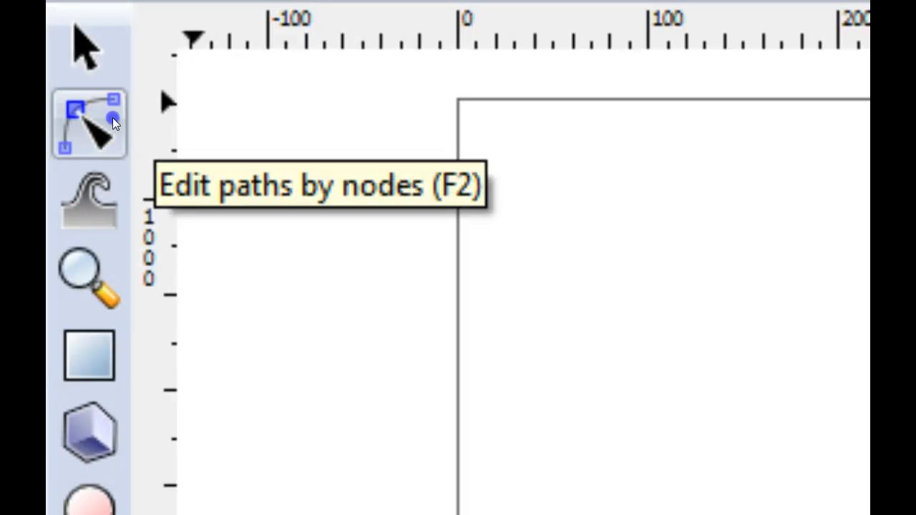
Edit the triangle's nodes, moving the lower-right corner slightly outward and the apex upward
click(112, 118)
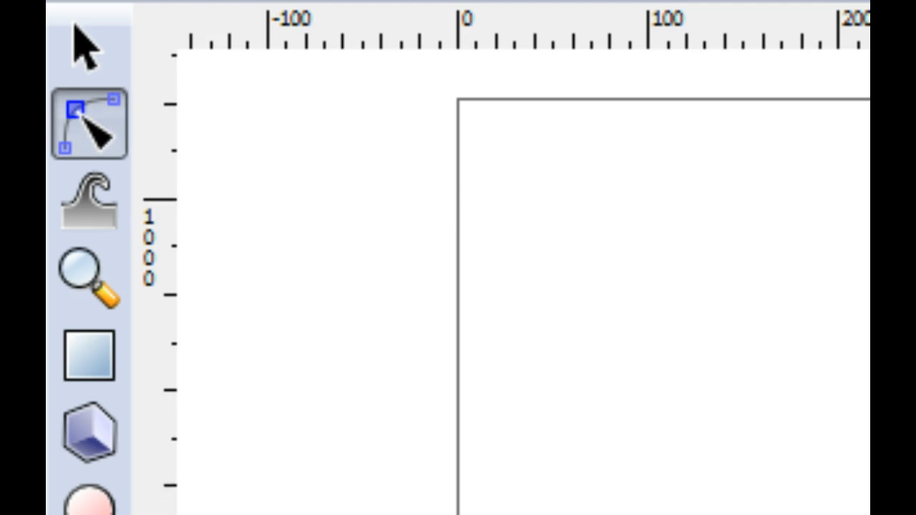
click(601, 256)
click(476, 439)
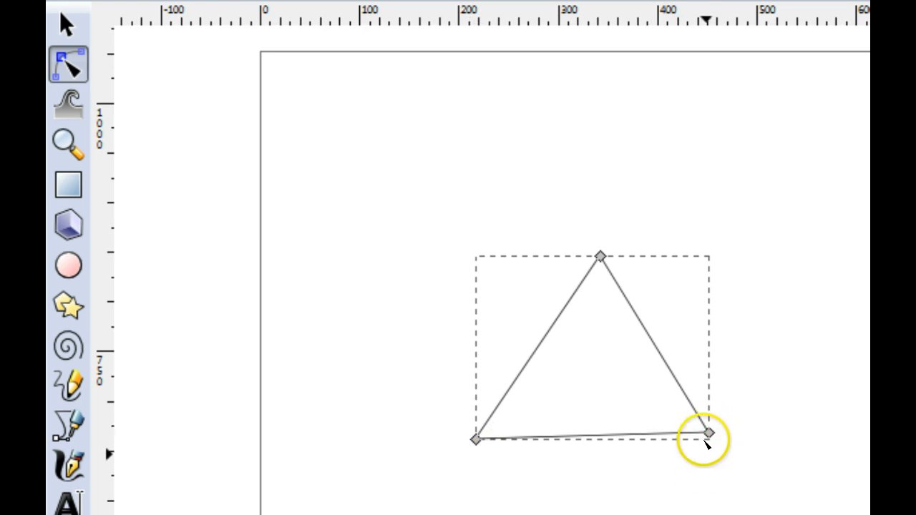
drag(709, 433, 728, 438)
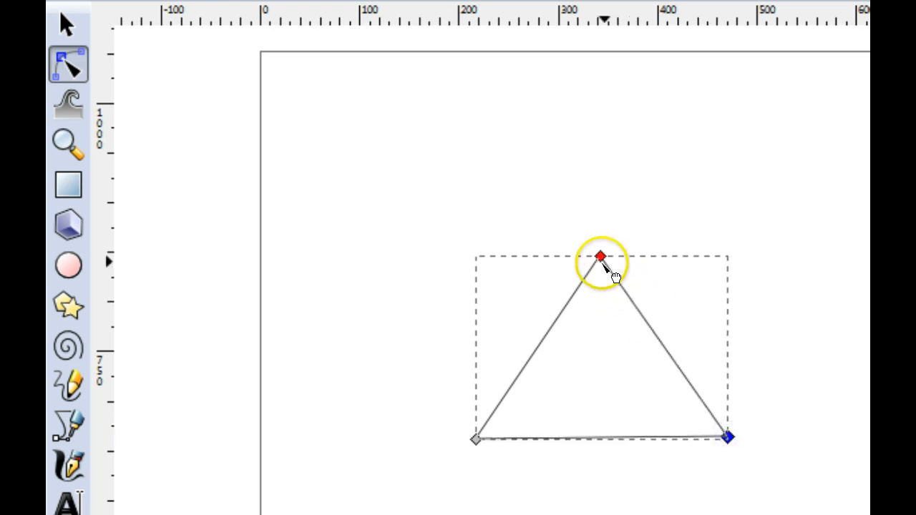
drag(600, 258, 603, 210)
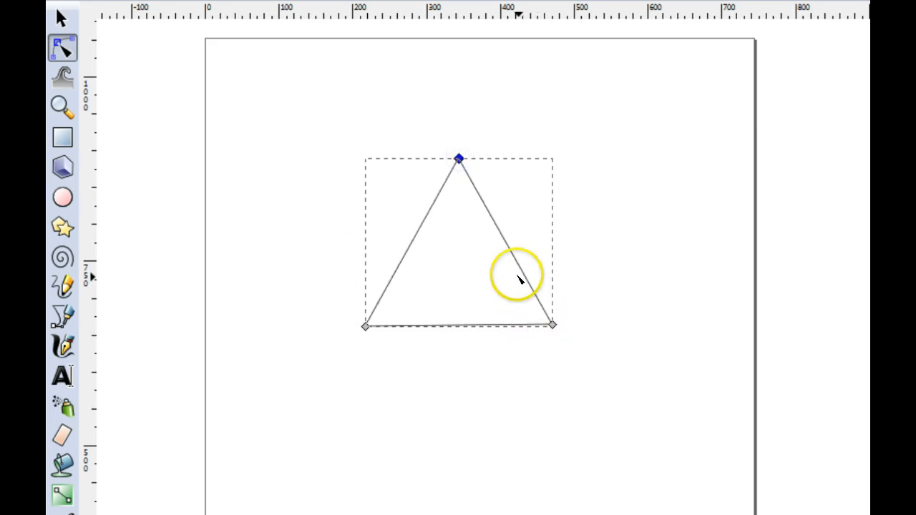
Bend all three straight sides of the triangle inward into concave curves and deselect the shape
drag(509, 251, 475, 242)
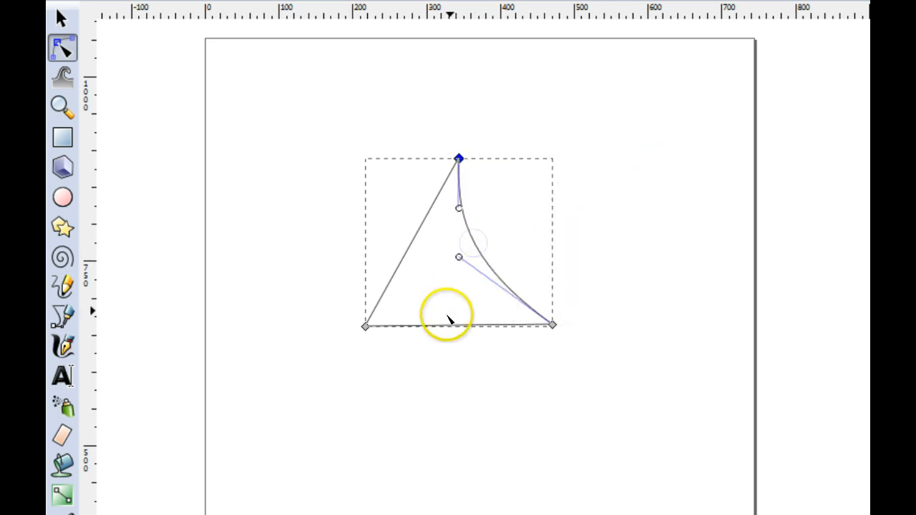
drag(451, 323, 453, 300)
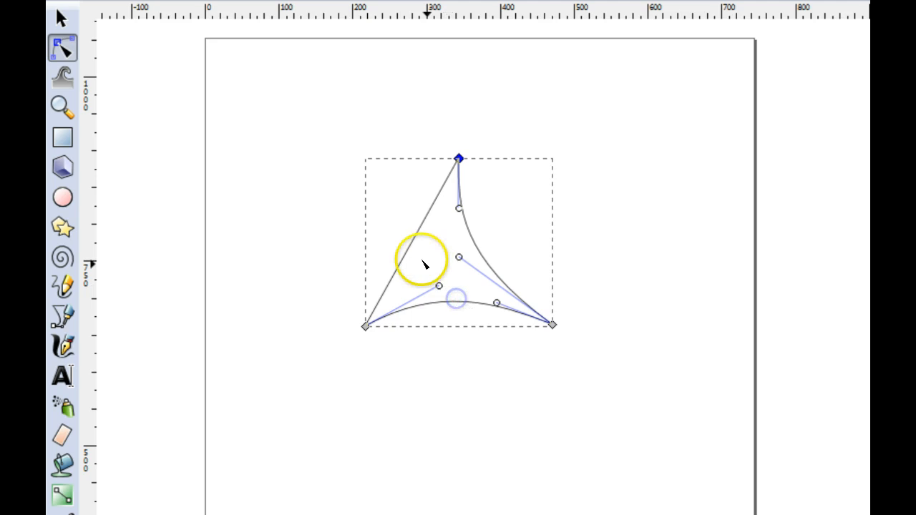
drag(411, 253, 436, 254)
click(624, 303)
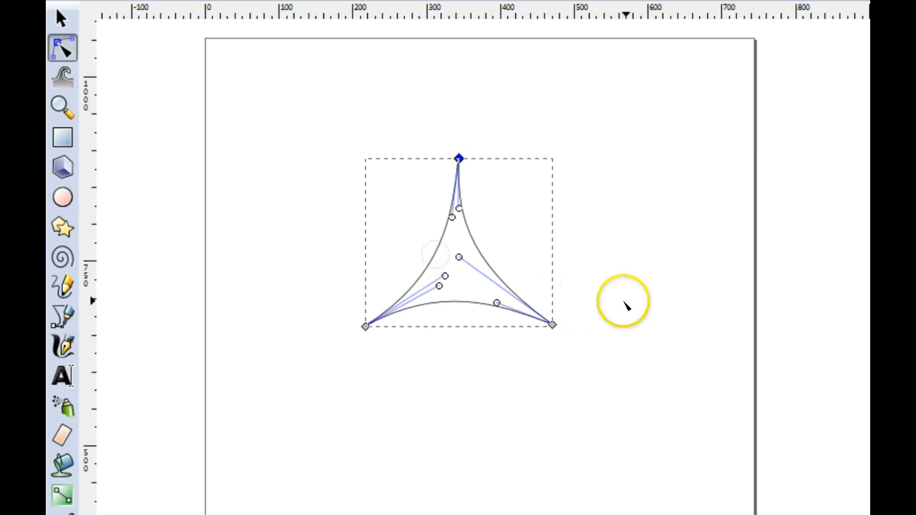
click(462, 198)
click(335, 148)
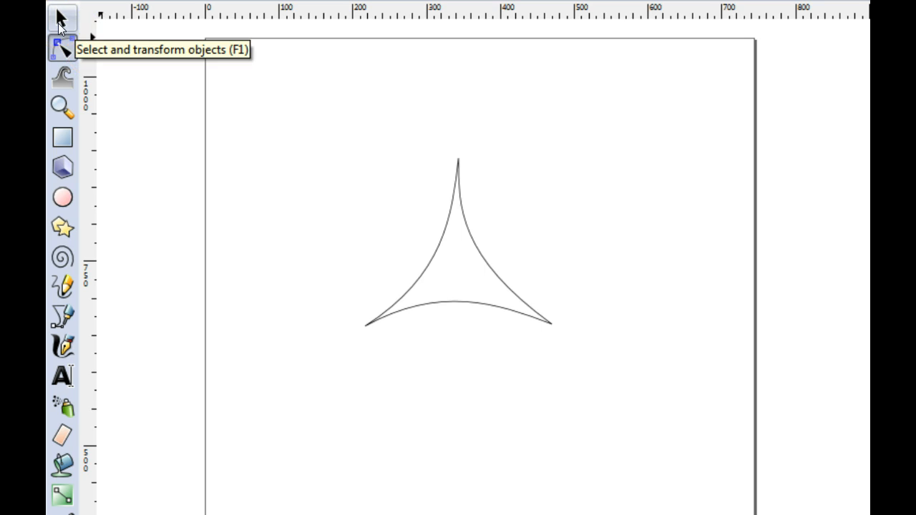
Fill the curved triangle with magenta and enlarge it to about 430 px wide
click(60, 19)
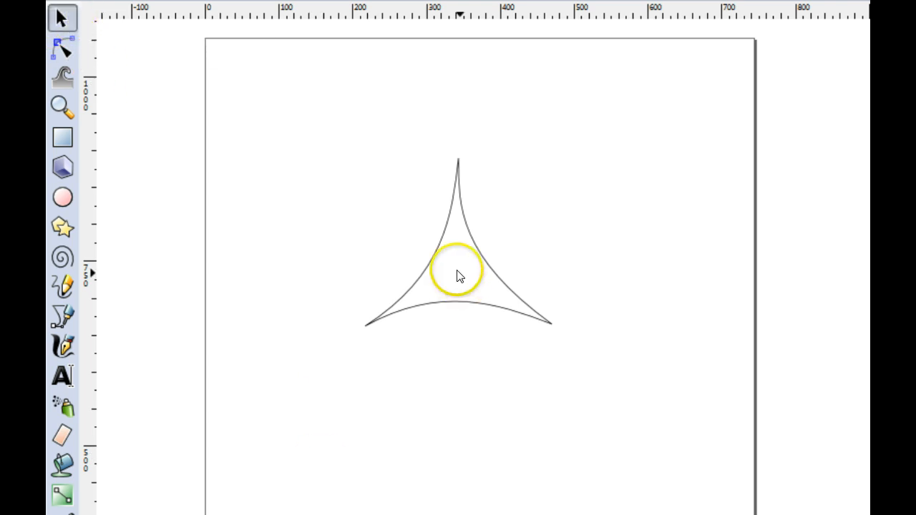
click(481, 314)
drag(480, 311, 462, 348)
drag(538, 375, 669, 501)
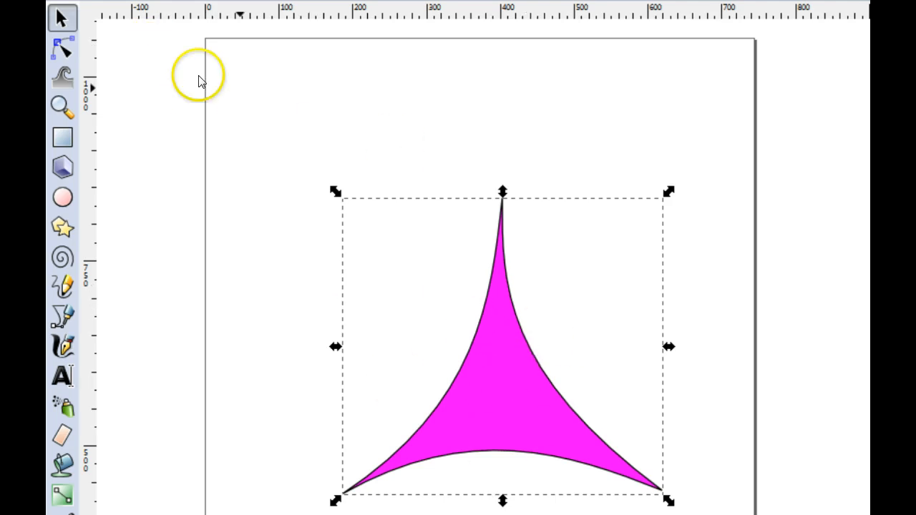
Bulge the magenta shape's right edge outward by node editing and try different curves on its left edge
click(61, 50)
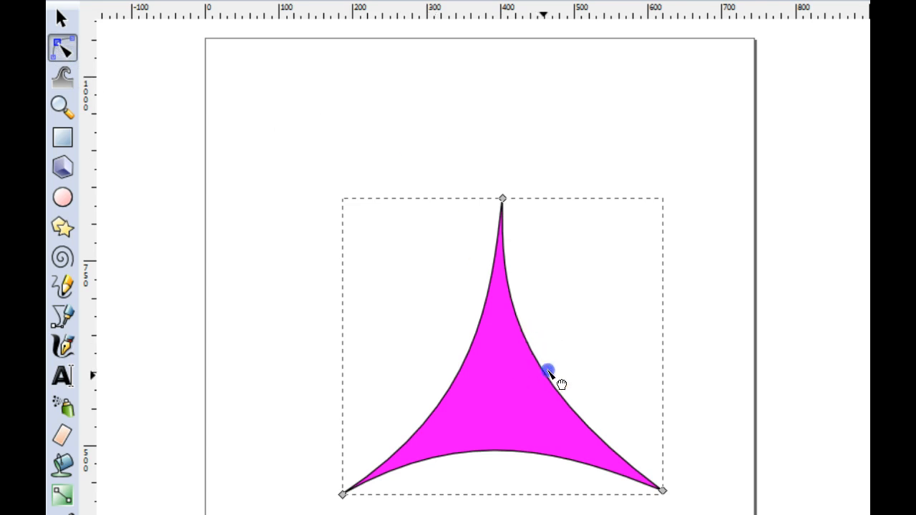
drag(547, 372, 601, 307)
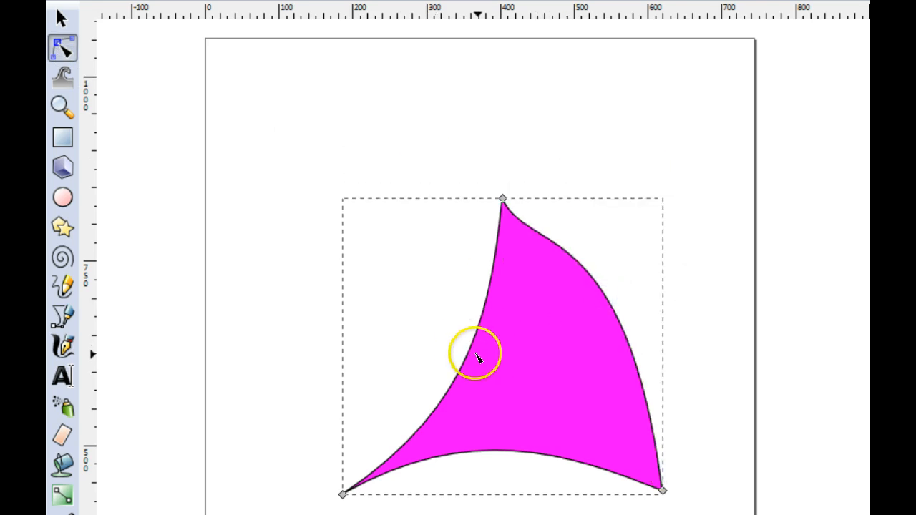
drag(450, 335, 334, 198)
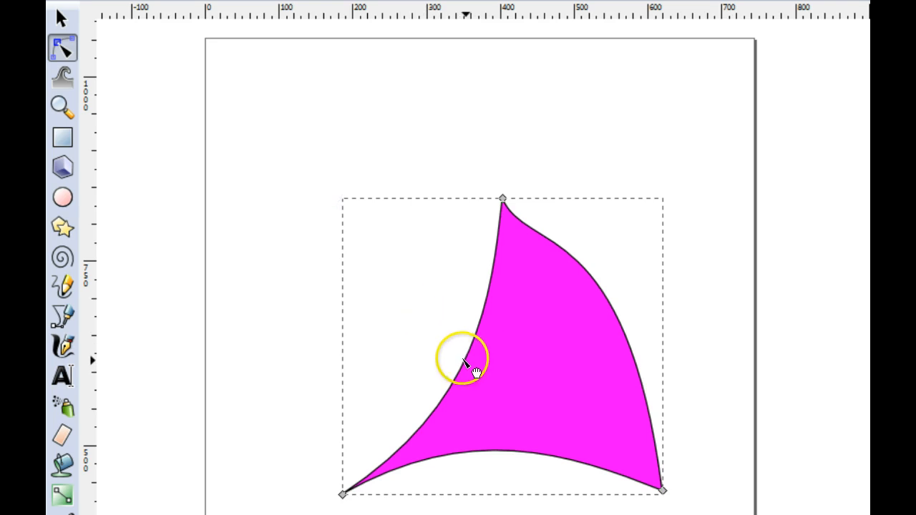
mouse_move(466, 362)
mouse_down()
mouse_move(418, 332)
mouse_move(460, 361)
mouse_up()
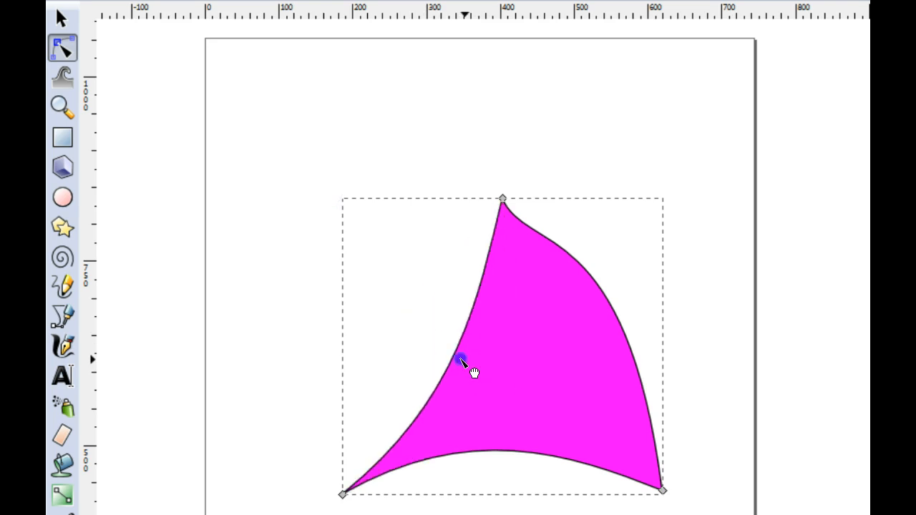
Select the magenta shape and delete it from the page
click(61, 22)
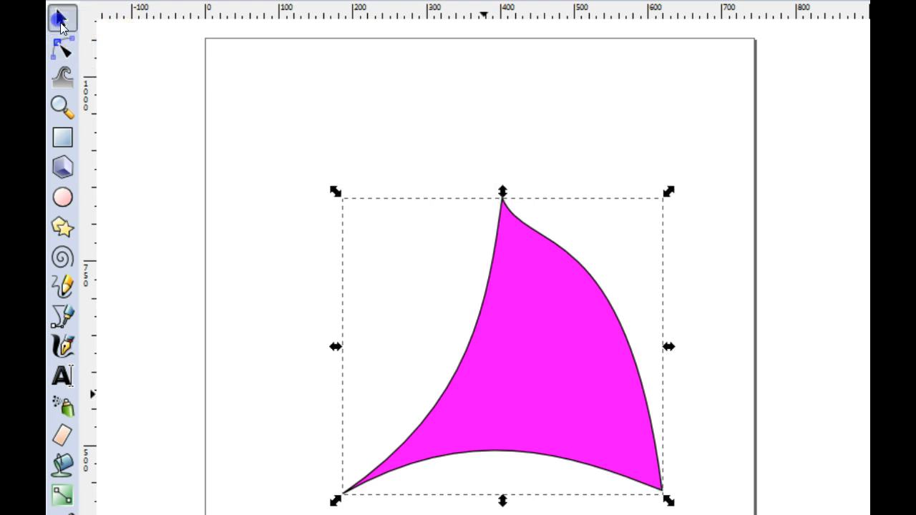
click(535, 451)
key(Delete)
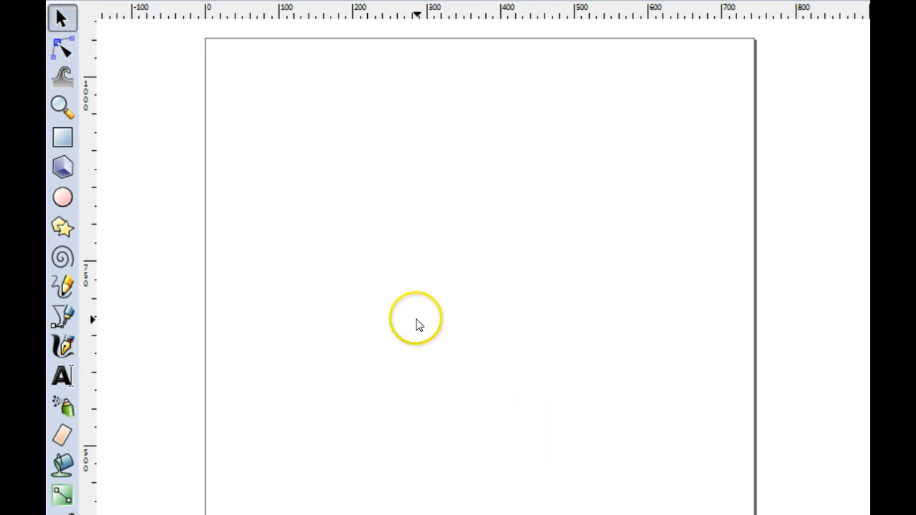
Draw a closed, elongated Bezier triangle about 490 px wide with a nearly horizontal upper side and its lowest point near the left end
click(63, 317)
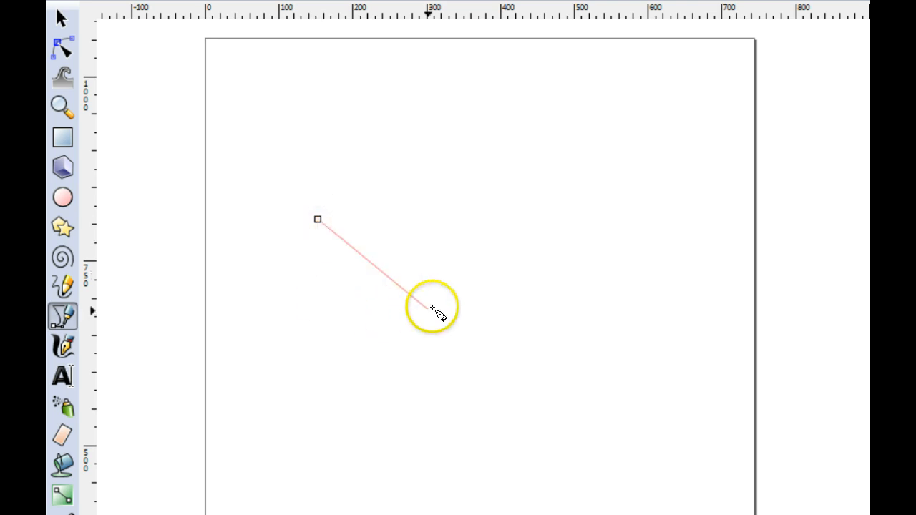
click(680, 216)
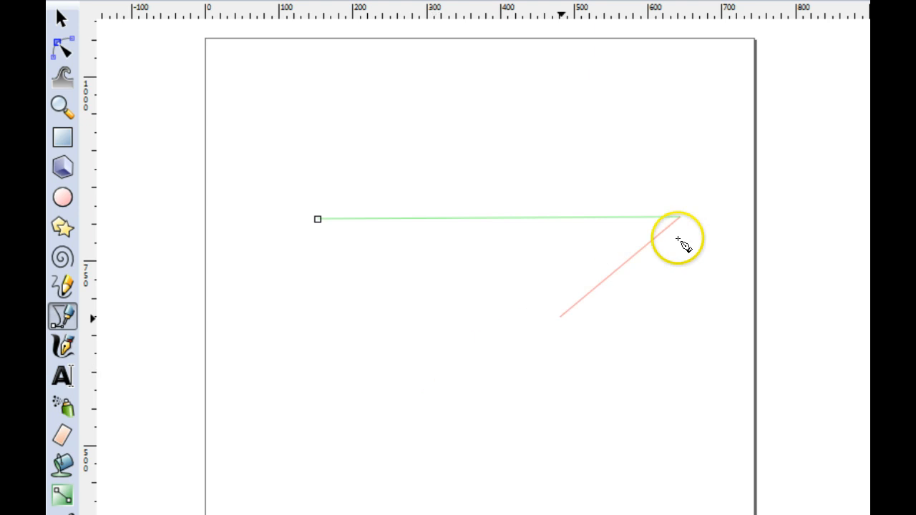
click(373, 333)
click(318, 219)
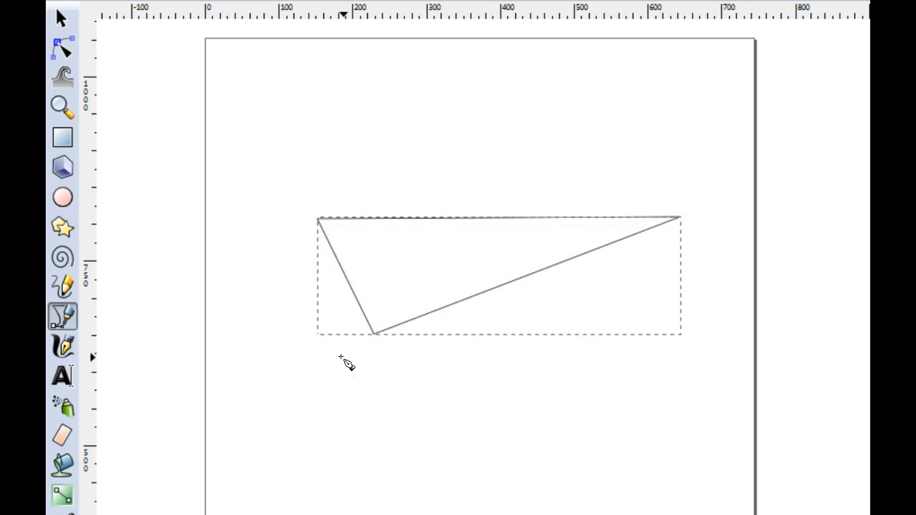
Bend the triangle's short left side outward and down and its long upper side inward to form a swoosh outline
click(65, 48)
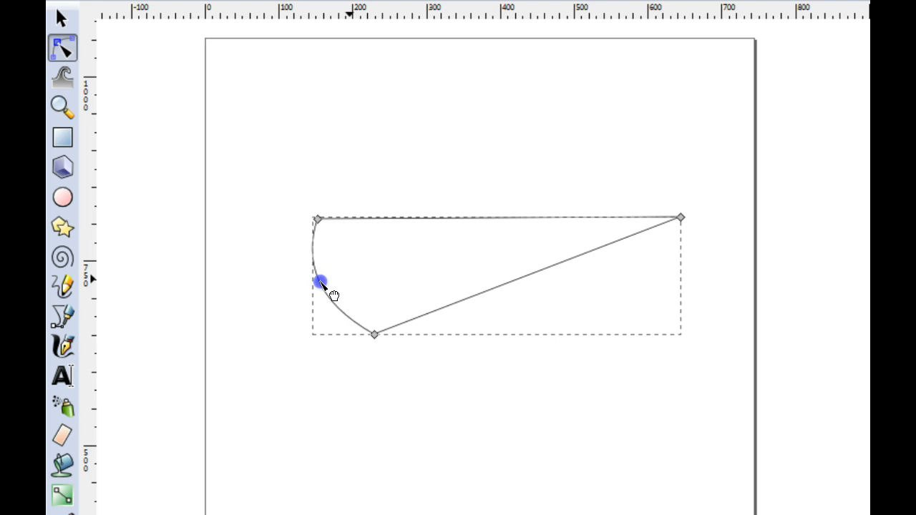
drag(316, 287, 252, 343)
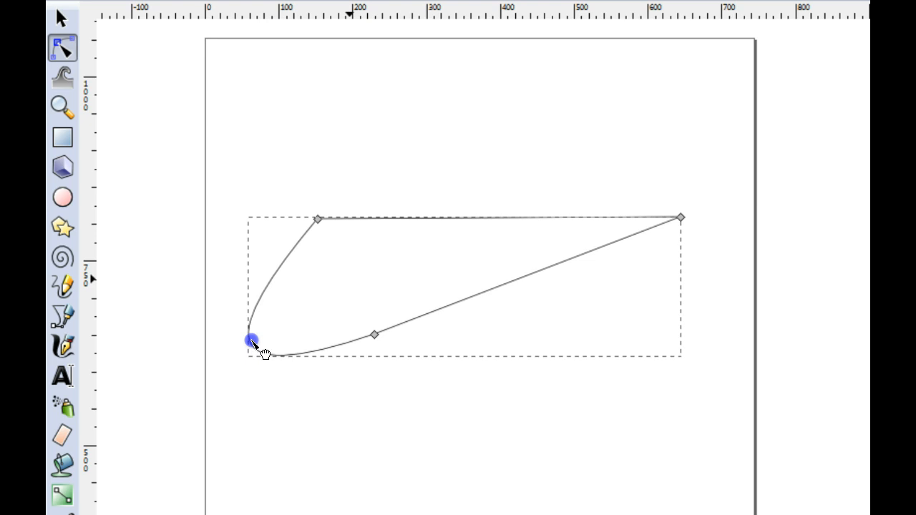
drag(252, 345, 252, 345)
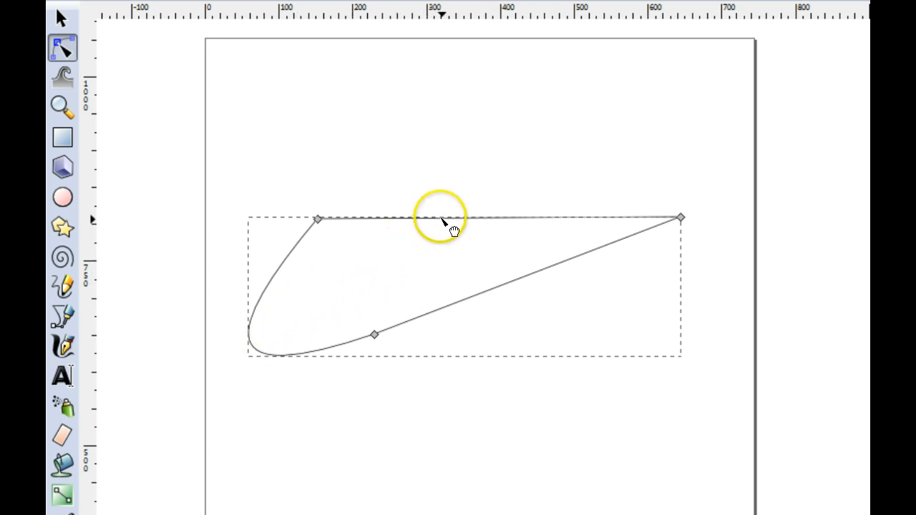
drag(442, 219, 343, 305)
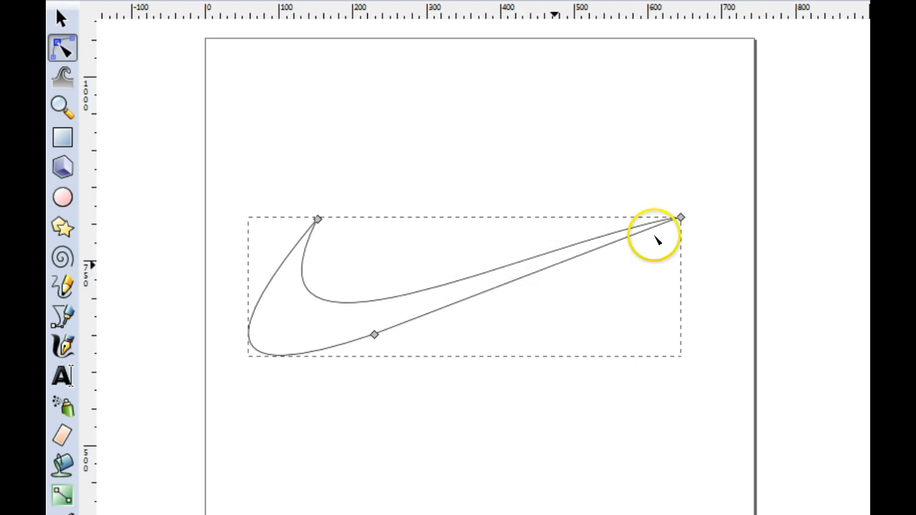
Adjust the curve handles at the swoosh's right tip and upper-left node to flatten the inner curve and round the outer left curve
click(681, 218)
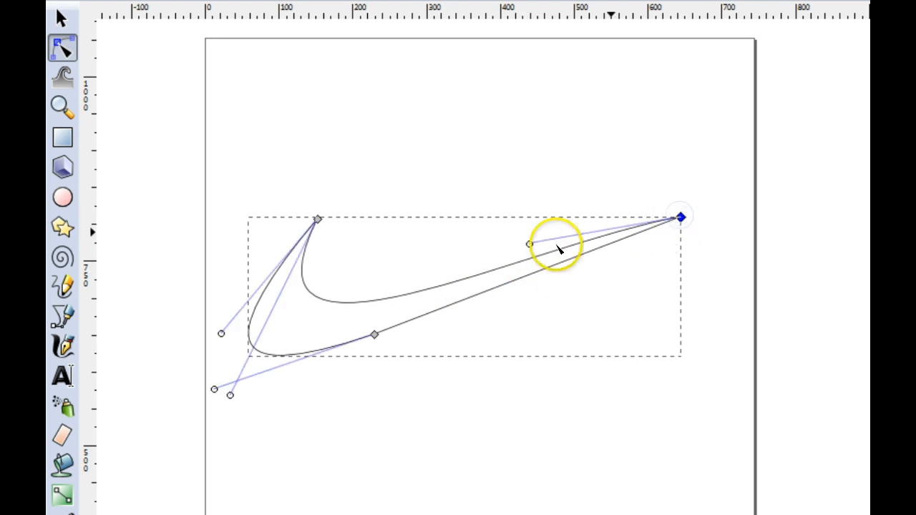
drag(529, 243, 507, 256)
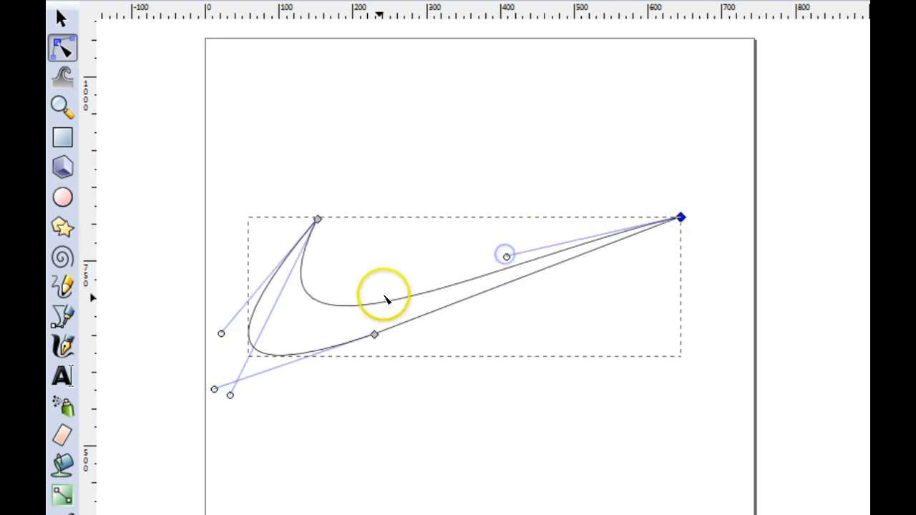
drag(232, 394, 313, 323)
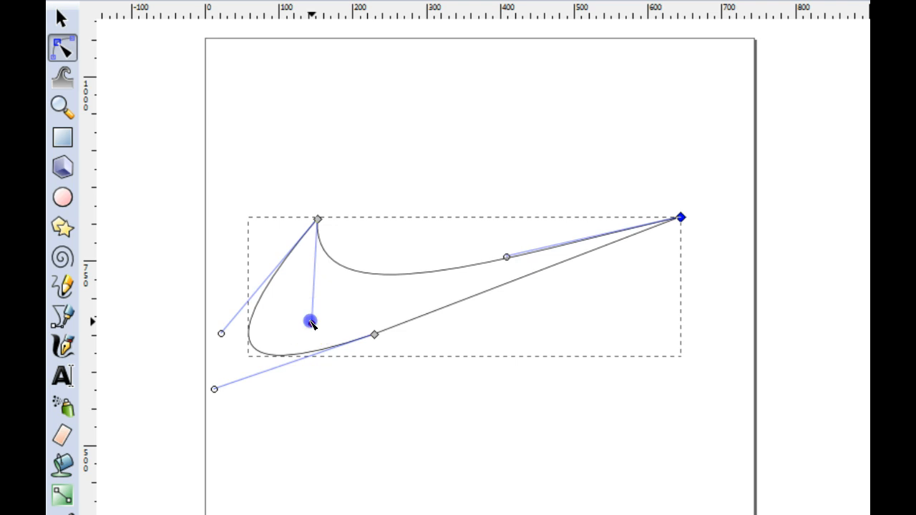
drag(310, 323, 415, 154)
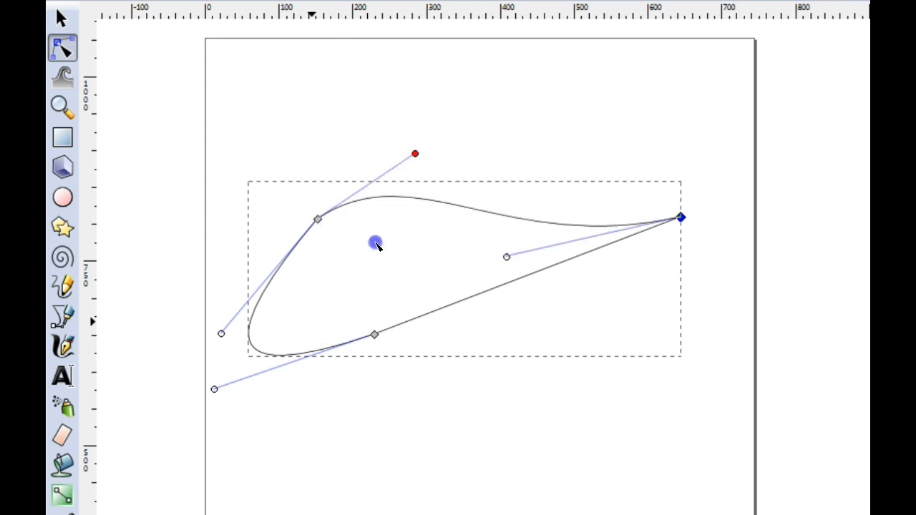
drag(375, 244, 301, 330)
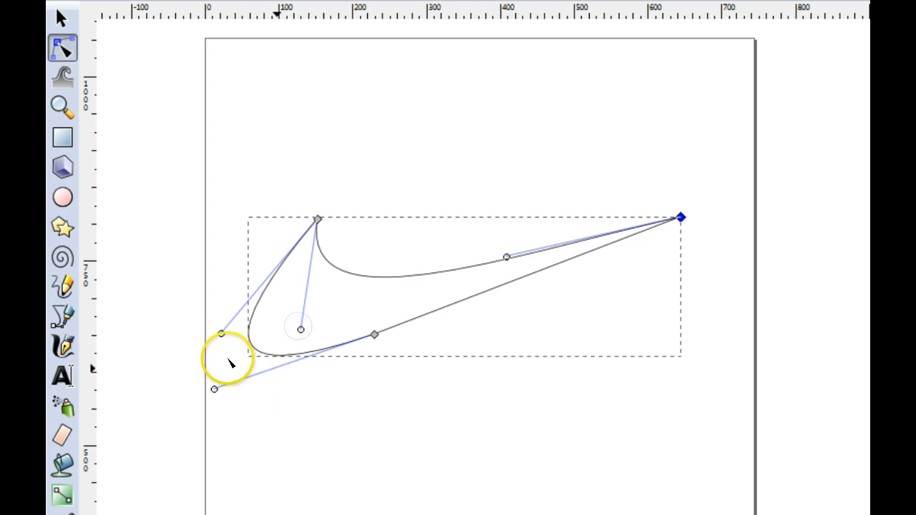
drag(224, 333, 246, 256)
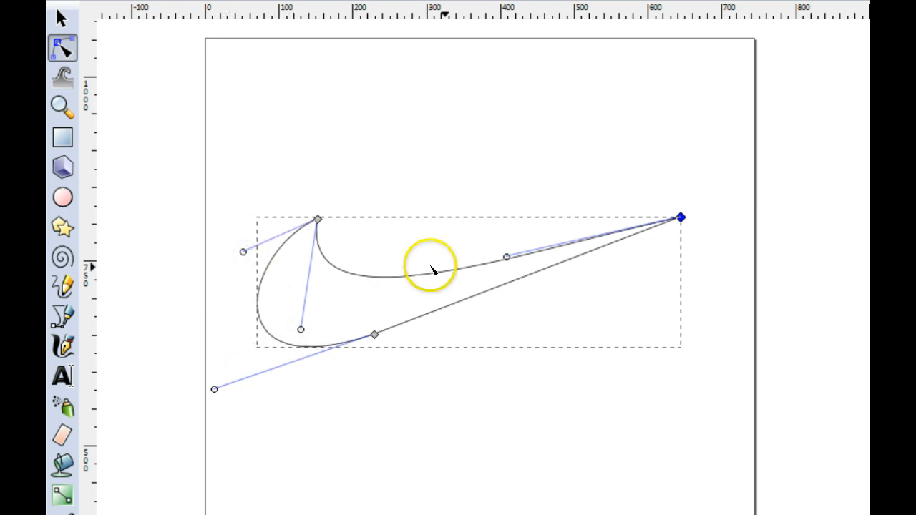
Lengthen the curve handle at the swoosh's right tip slightly and fill the finished swoosh with red
mouse_move(505, 259)
mouse_down()
mouse_move(496, 247)
mouse_move(489, 258)
mouse_up()
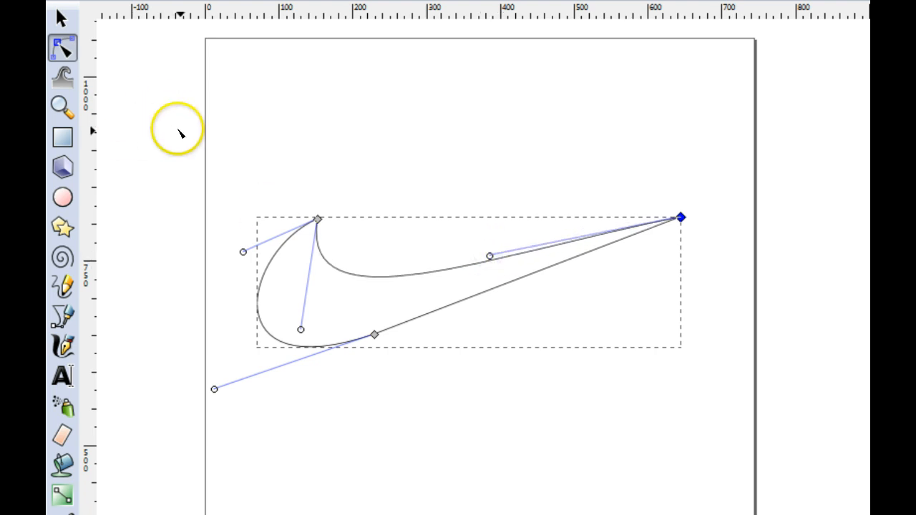
click(61, 18)
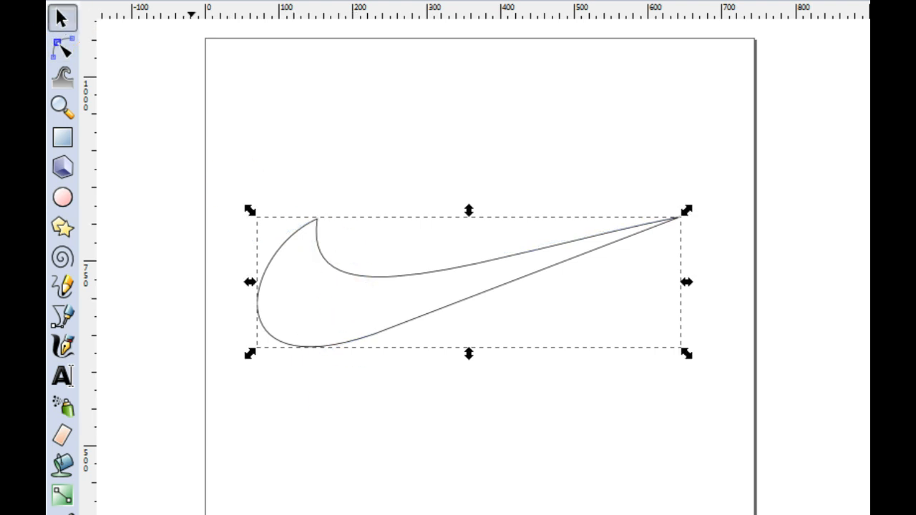
click(200, 468)
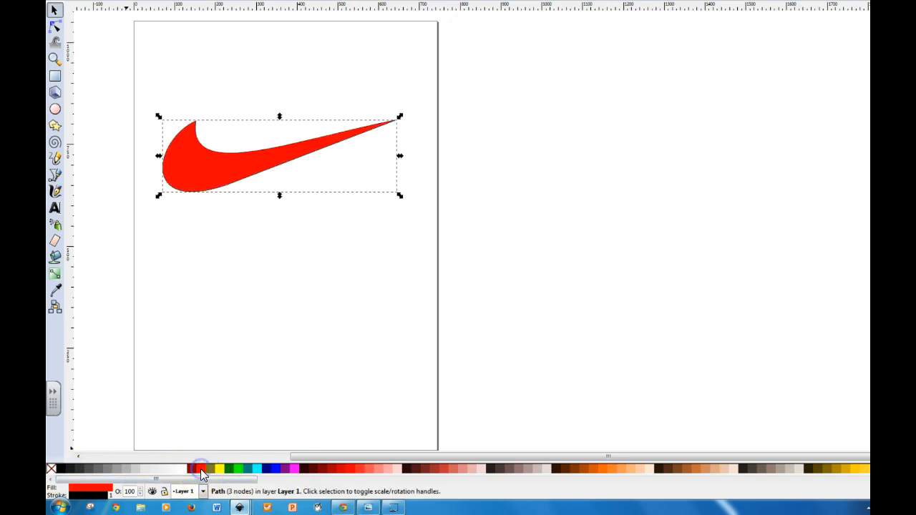
click(279, 232)
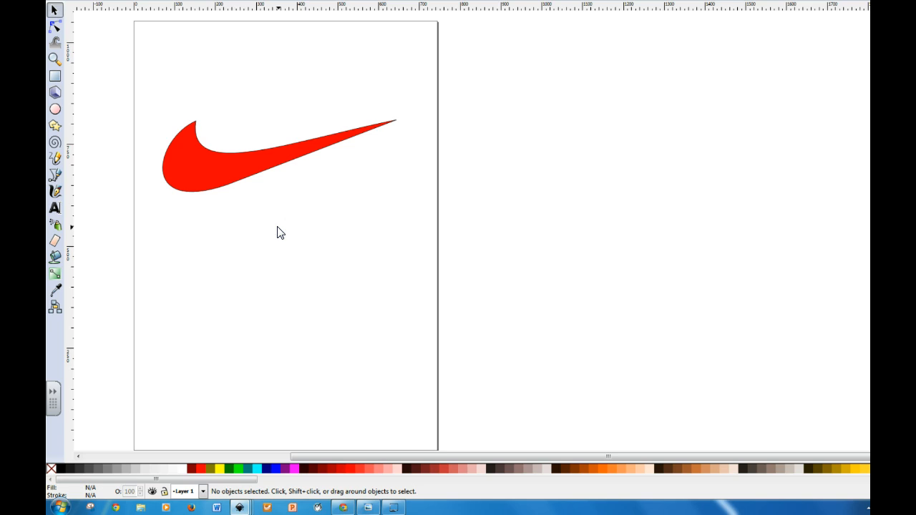
Select the red swoosh and open its Fill and Stroke settings
click(237, 178)
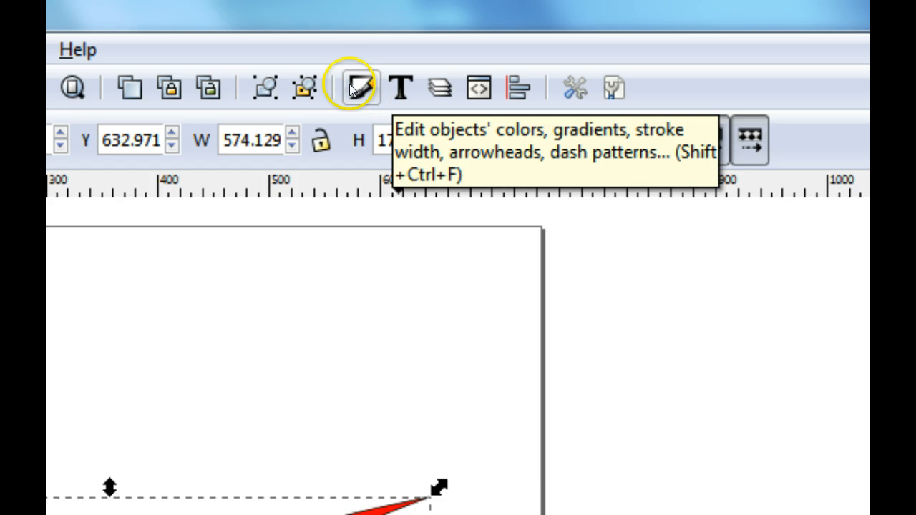
click(350, 87)
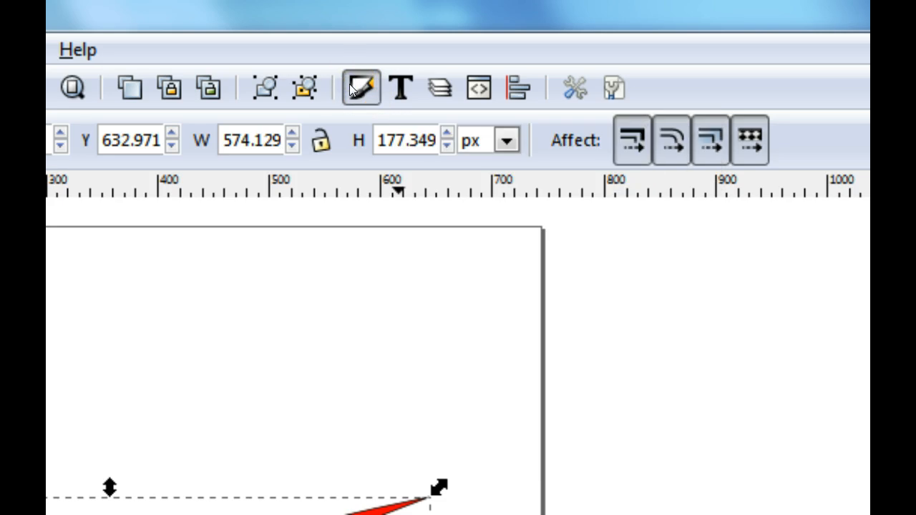
click(356, 86)
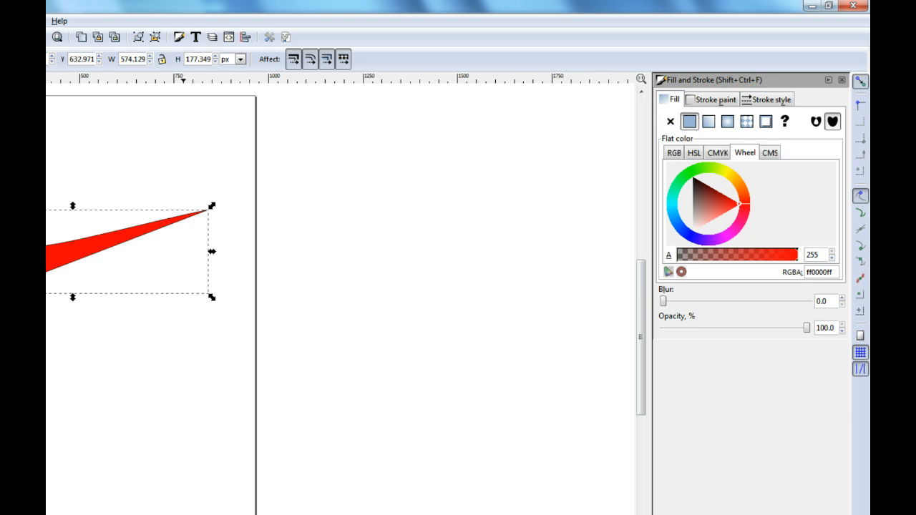
drag(19, 385, 387, 377)
drag(234, 493, 236, 494)
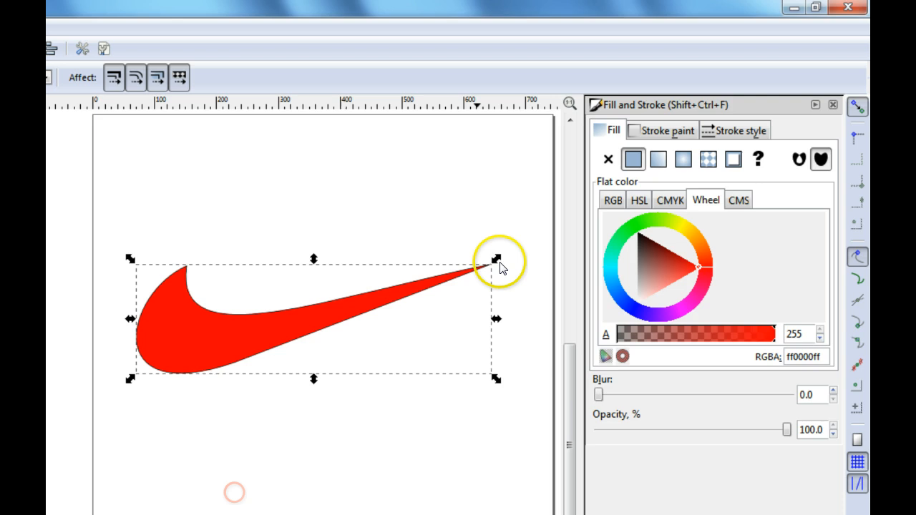
Try no paint, linear gradient and radial gradient as the swoosh's fill, ending with a flat black fill
click(609, 160)
click(628, 161)
click(609, 161)
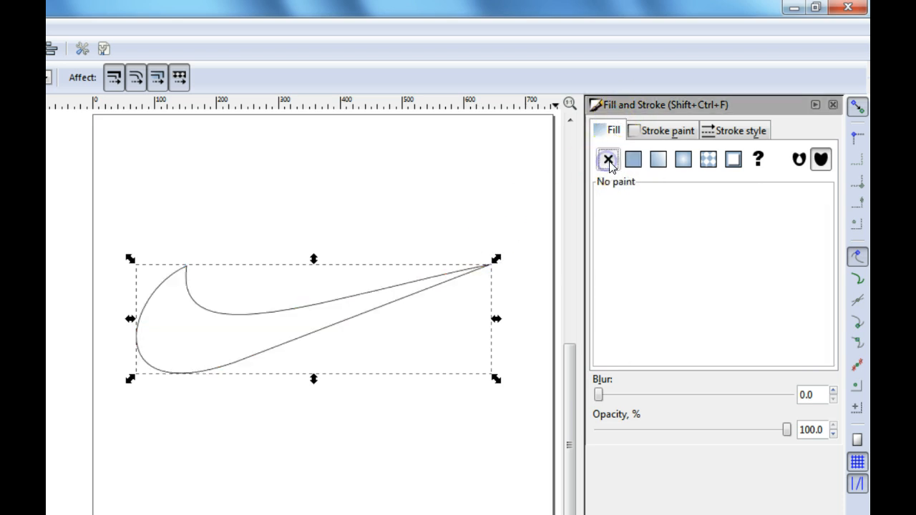
click(628, 161)
click(659, 160)
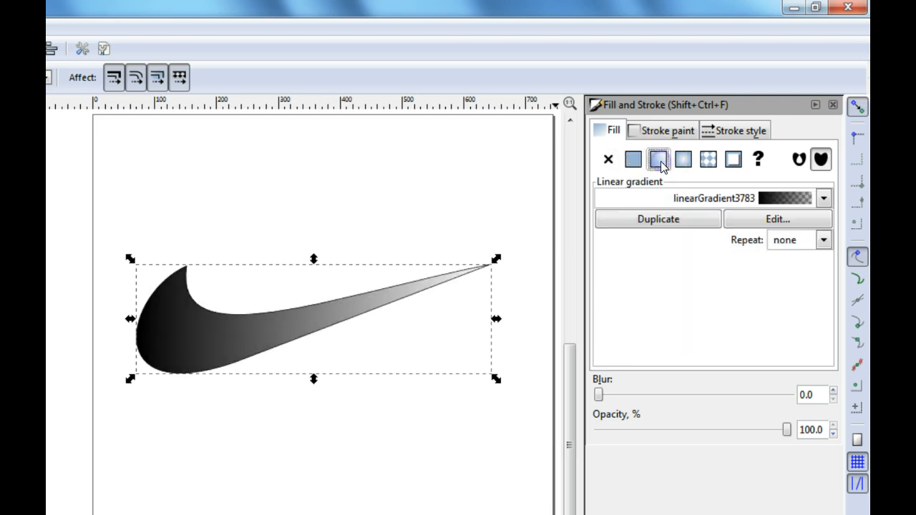
click(659, 161)
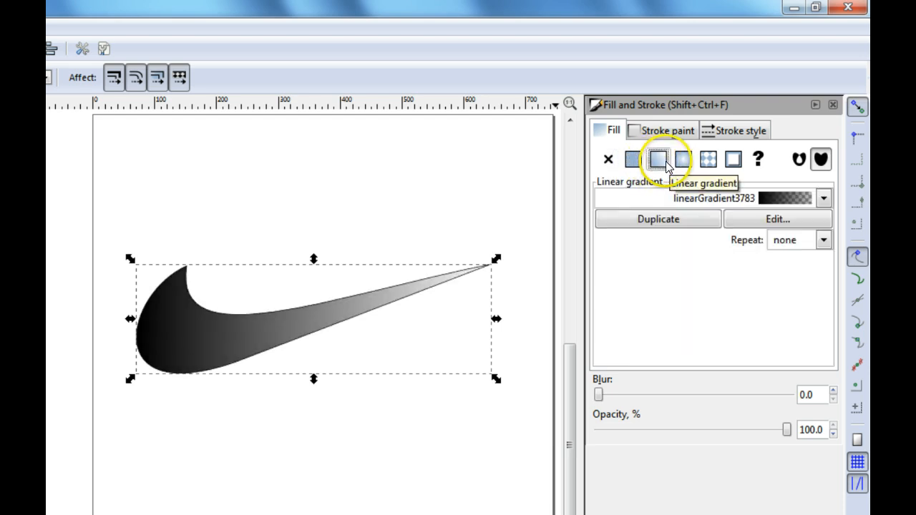
click(684, 162)
click(658, 166)
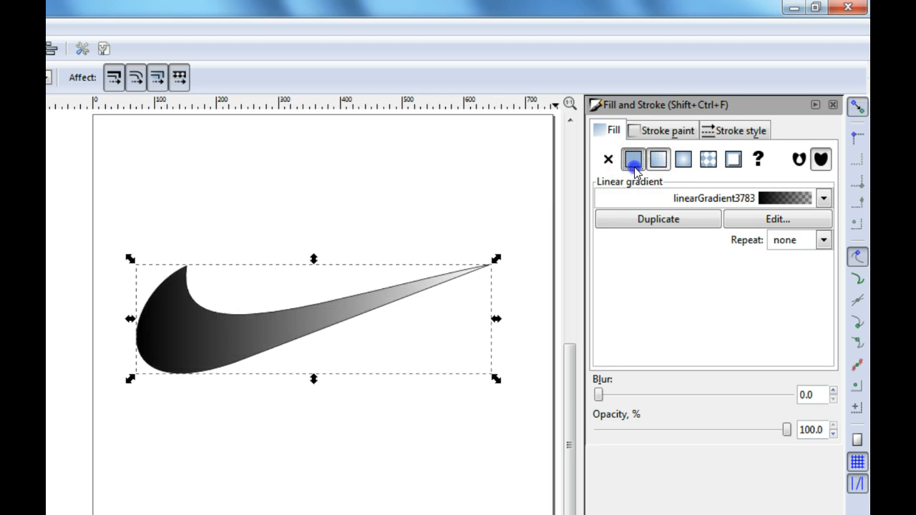
click(634, 166)
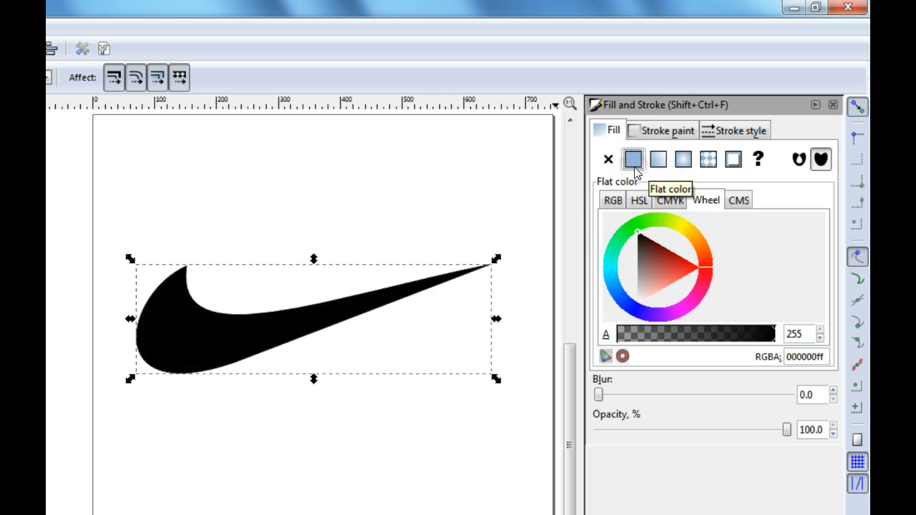
Colour the swoosh's outline pinkish red (ff004aff) and set its stroke width to 13.5 px
click(665, 133)
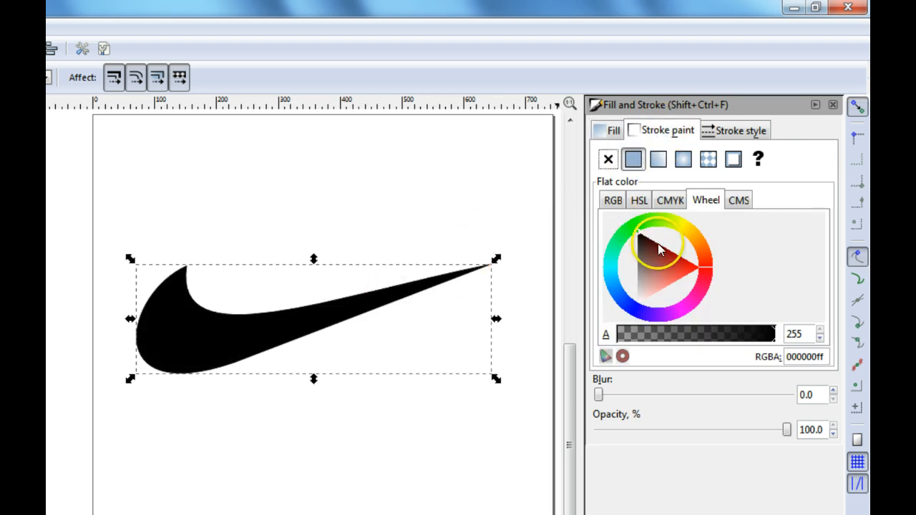
mouse_move(660, 249)
mouse_down()
mouse_move(727, 278)
mouse_move(707, 276)
mouse_move(709, 287)
mouse_up()
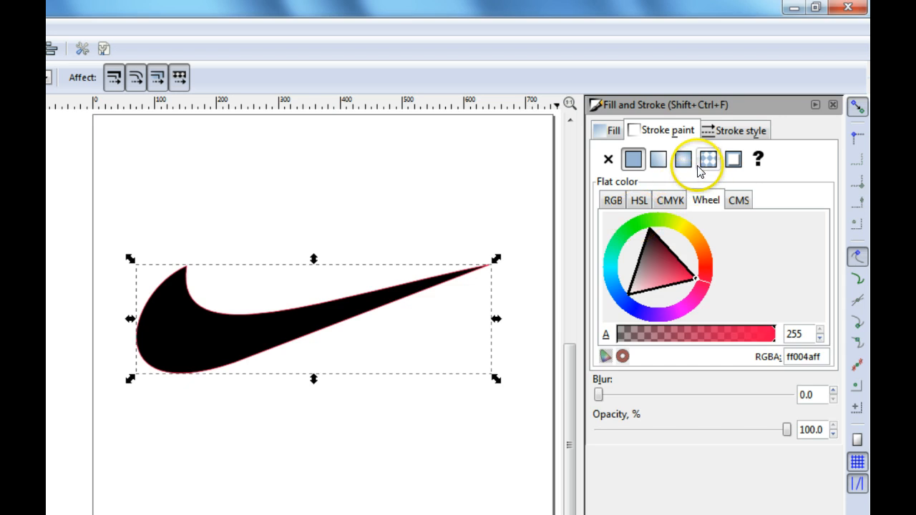
click(734, 131)
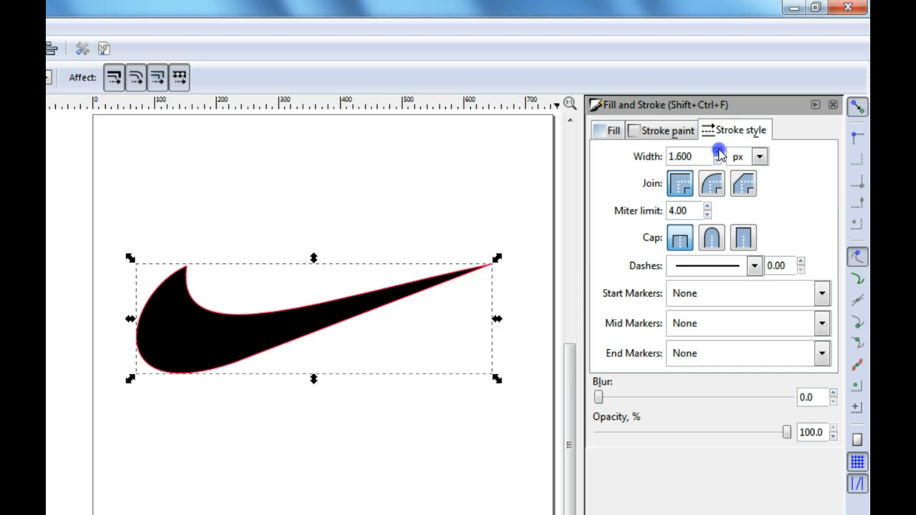
drag(719, 154, 721, 155)
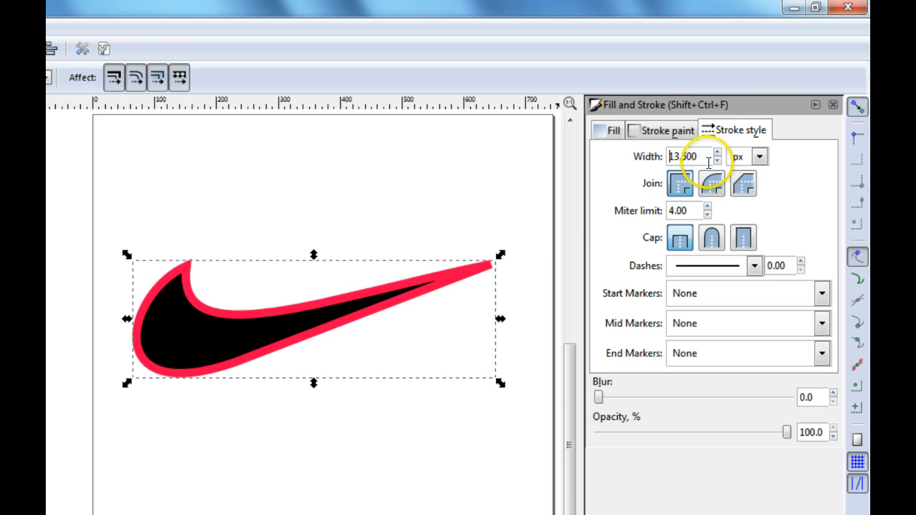
Compare round and miter joins on the swoosh's outline and keep the round join
click(720, 193)
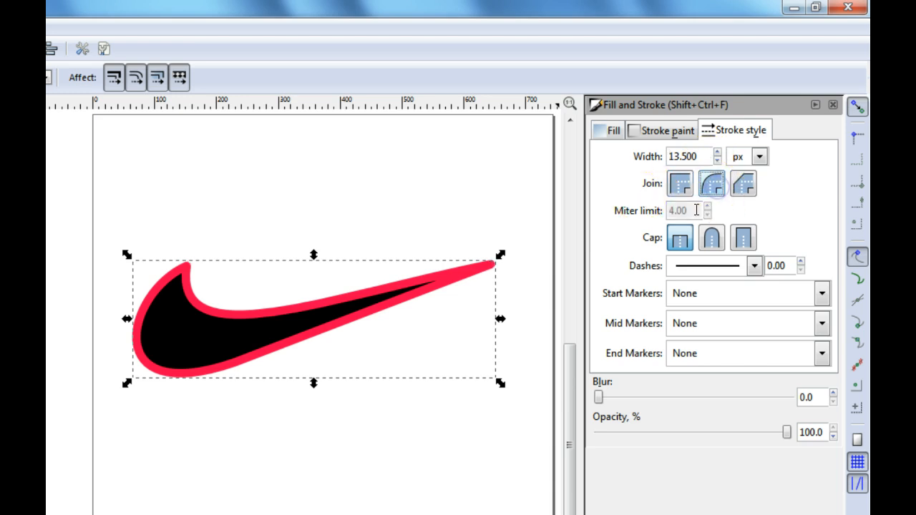
click(677, 191)
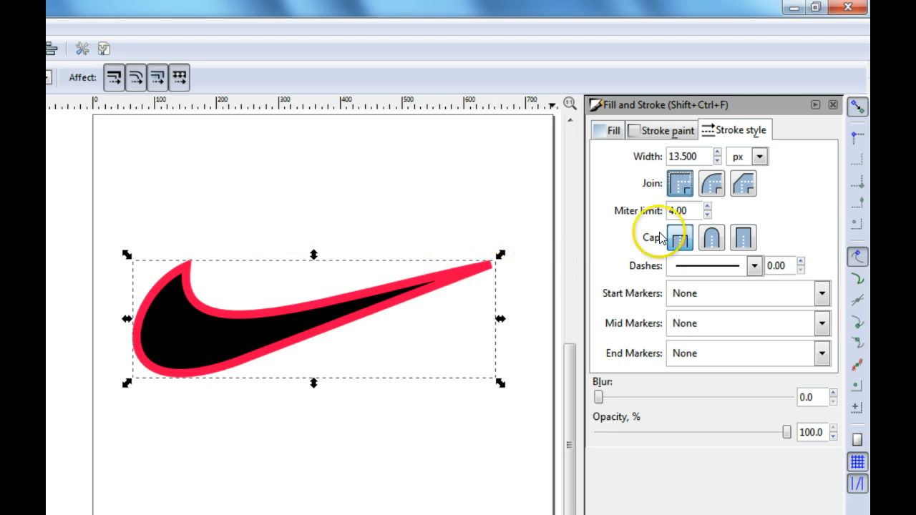
click(713, 185)
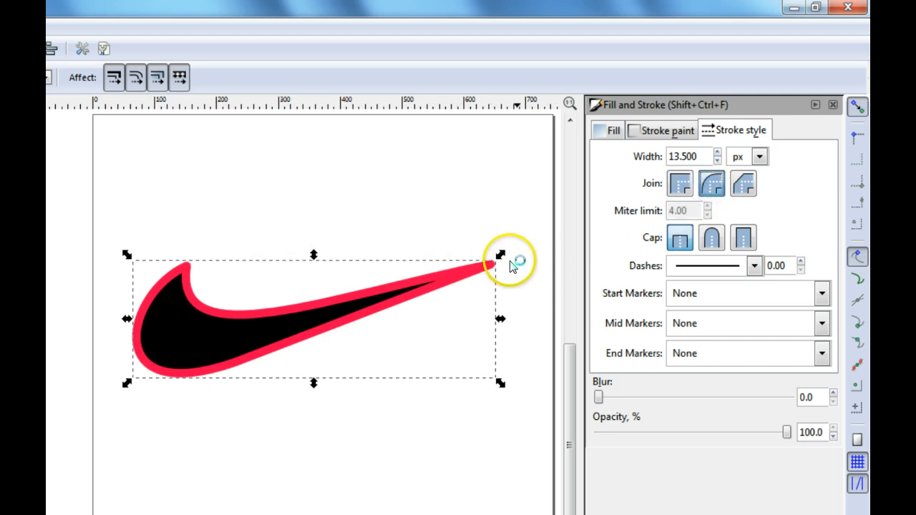
Try a widely spaced dotted dash pattern on the swoosh's outline and return it to a solid line
click(755, 265)
click(749, 367)
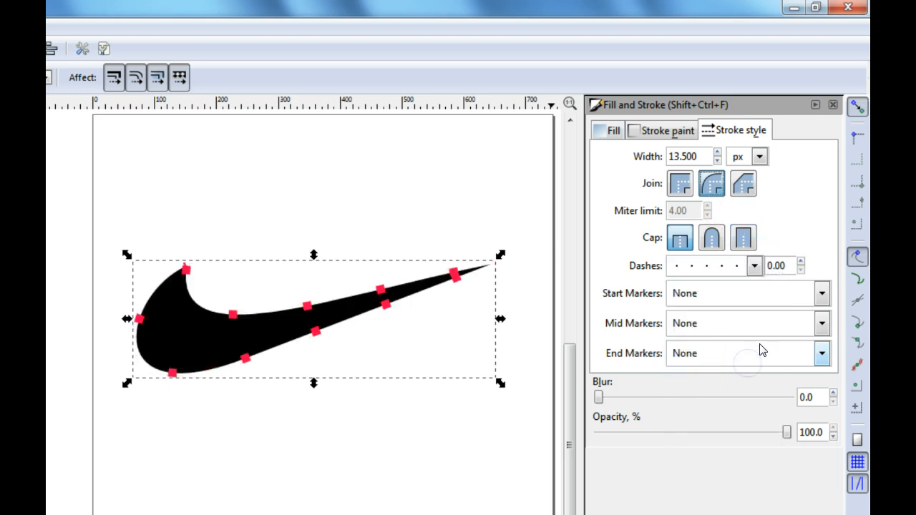
click(752, 263)
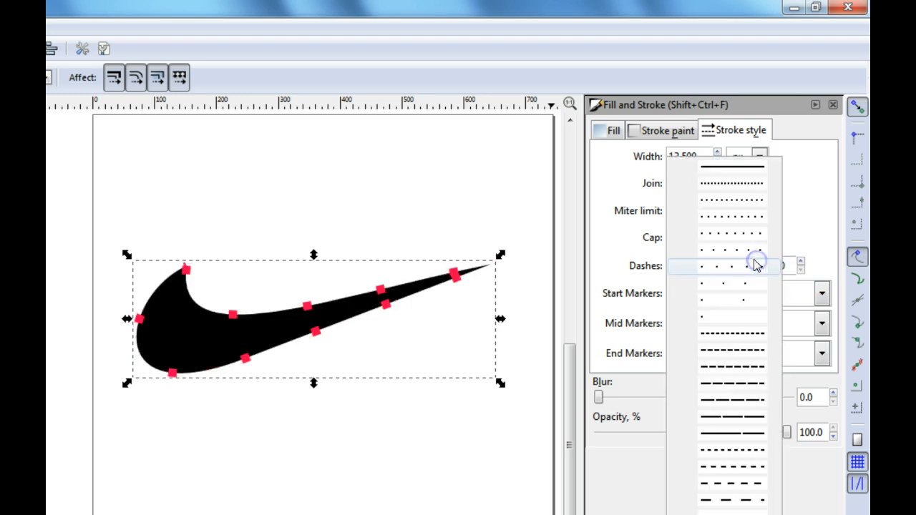
click(752, 167)
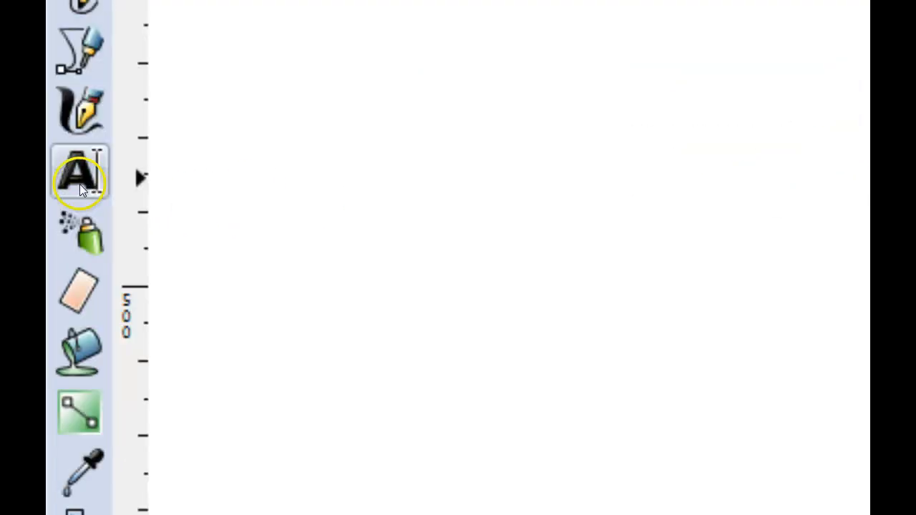
Add a text frame about 510 px wide above the swoosh, reading "Your Name" and "Nike Check" on two lines
click(60, 164)
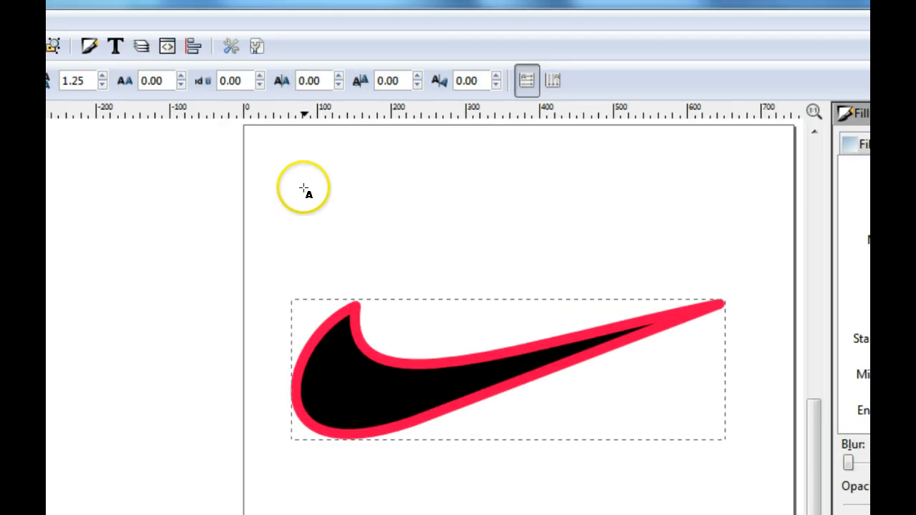
drag(305, 180, 685, 245)
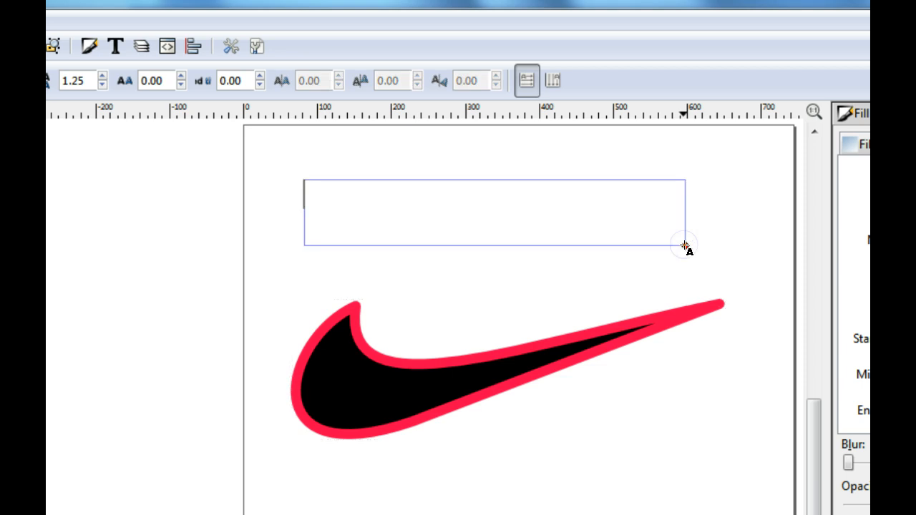
text(Your)
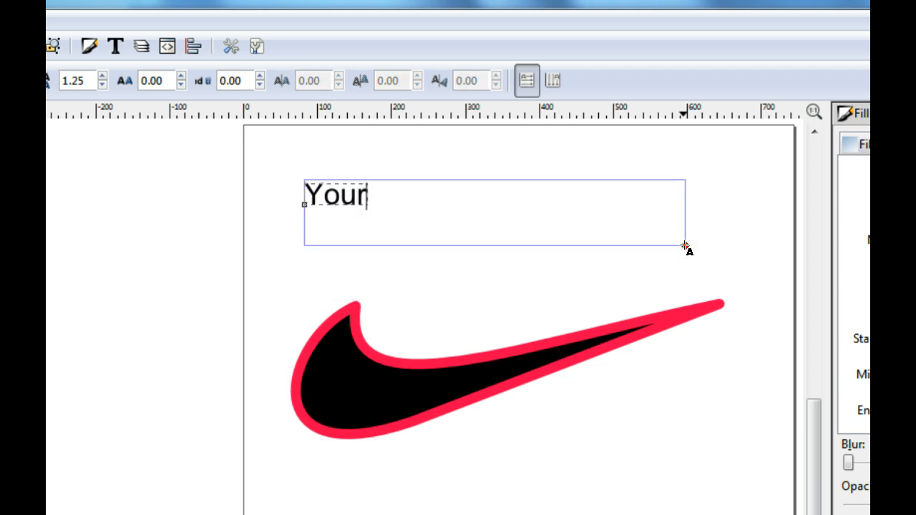
text( Name Nike)
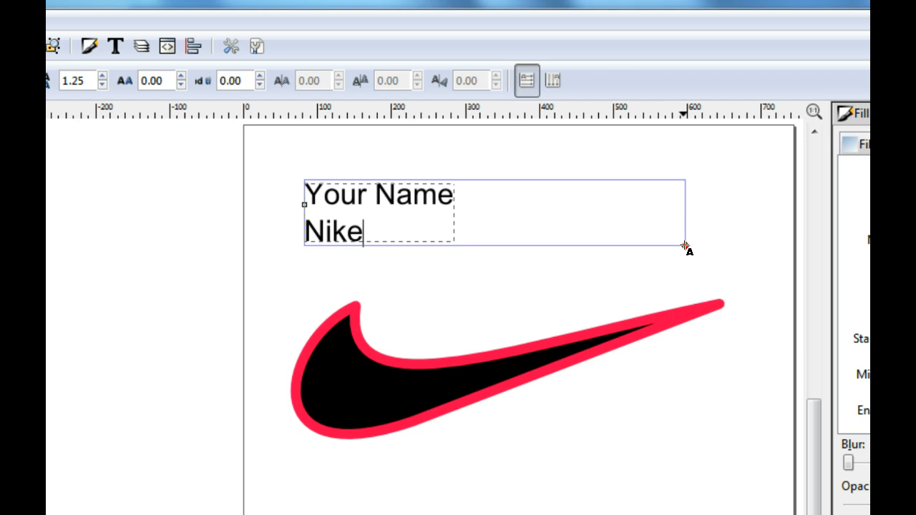
text( Check)
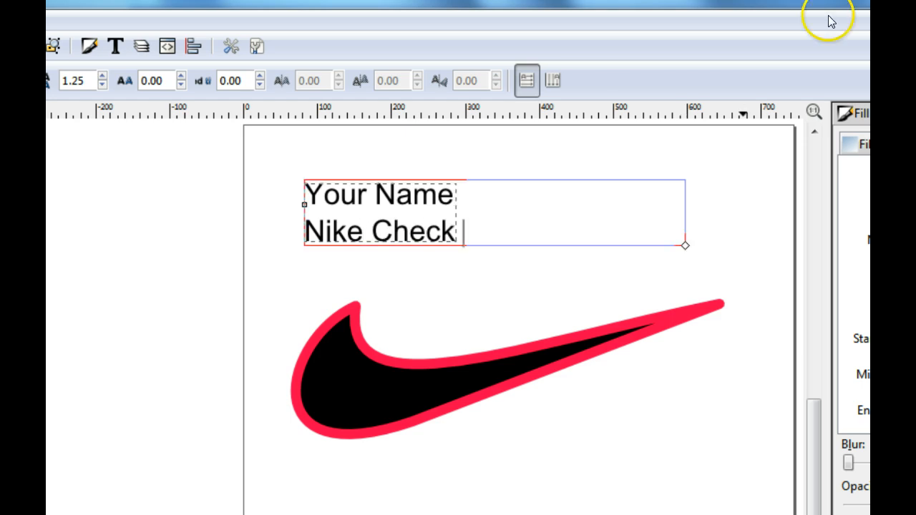
key(F1)
key(Escape)
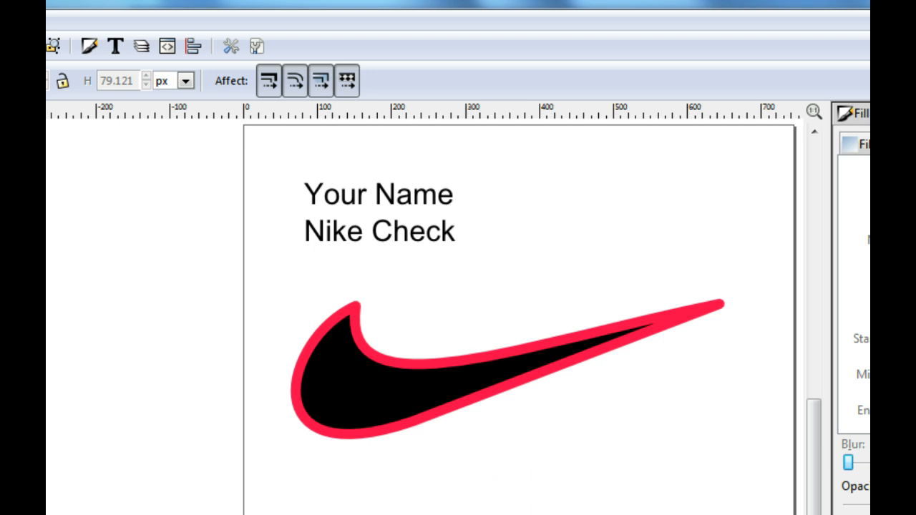
key(b)
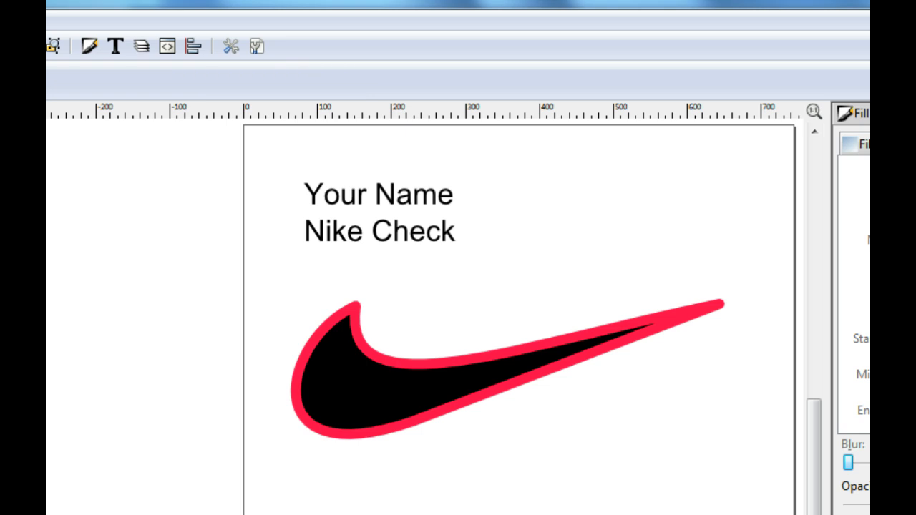
key(F2)
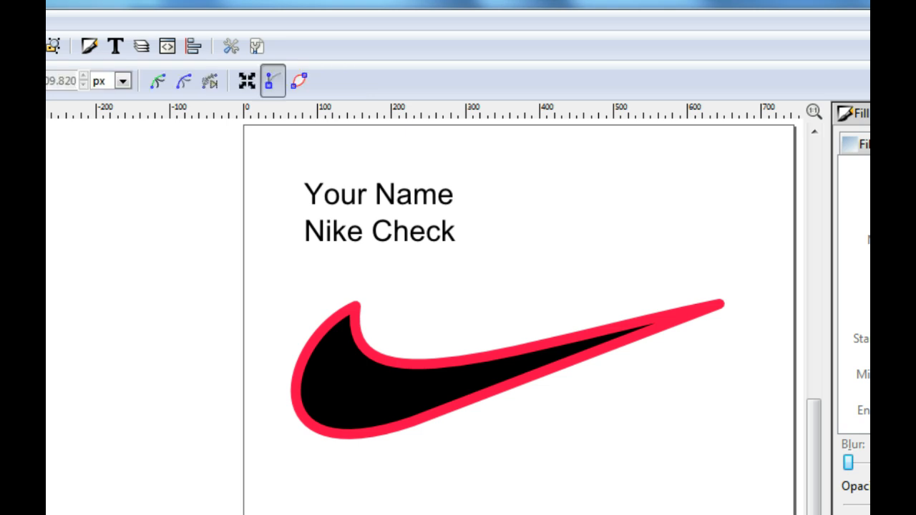
key(F1)
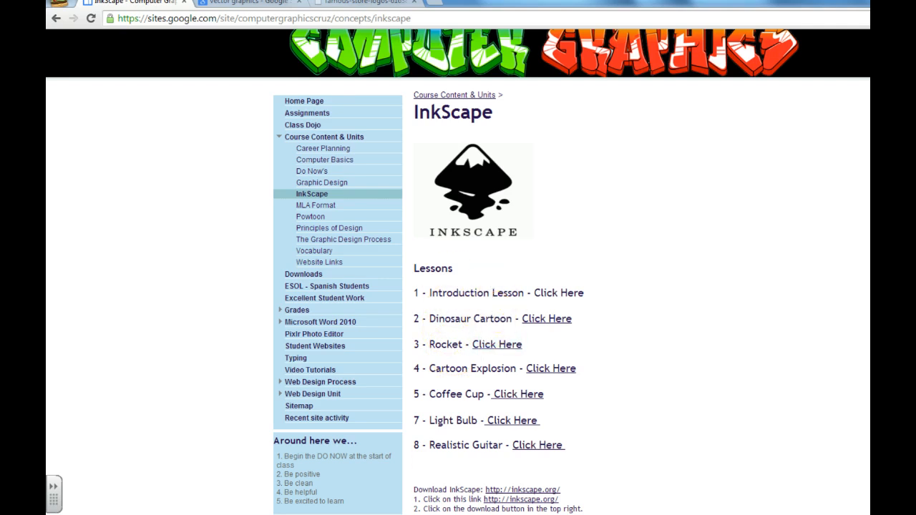
Switch back to the new Inkscape document, duplicate the swoosh and place the copy about 260 px below the original
click(501, 514)
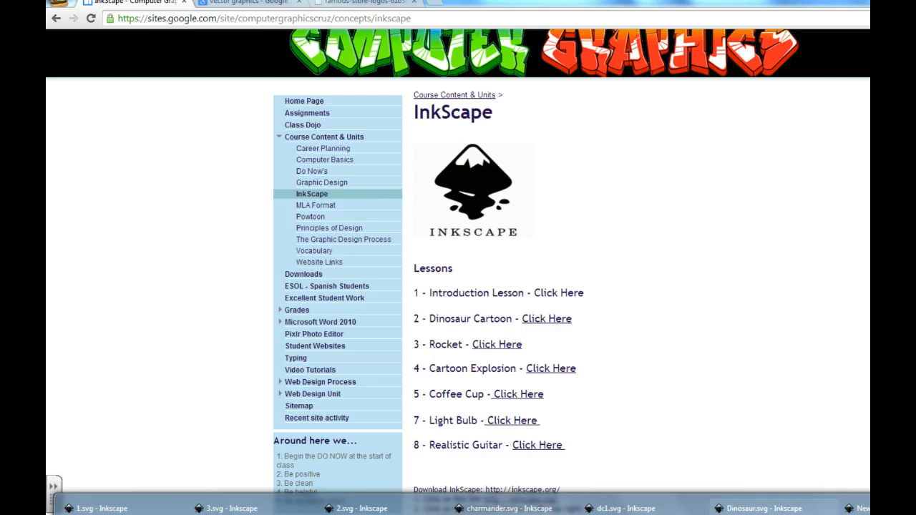
click(855, 510)
click(606, 238)
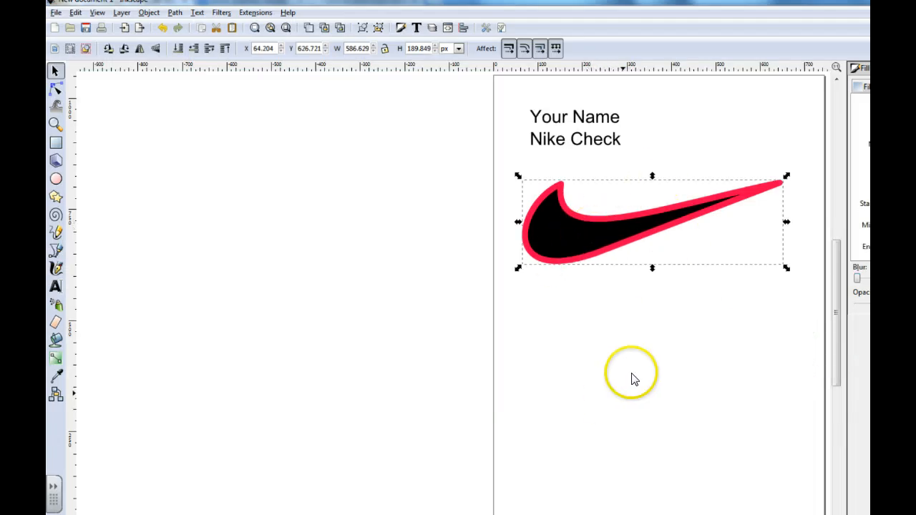
right_click(576, 229)
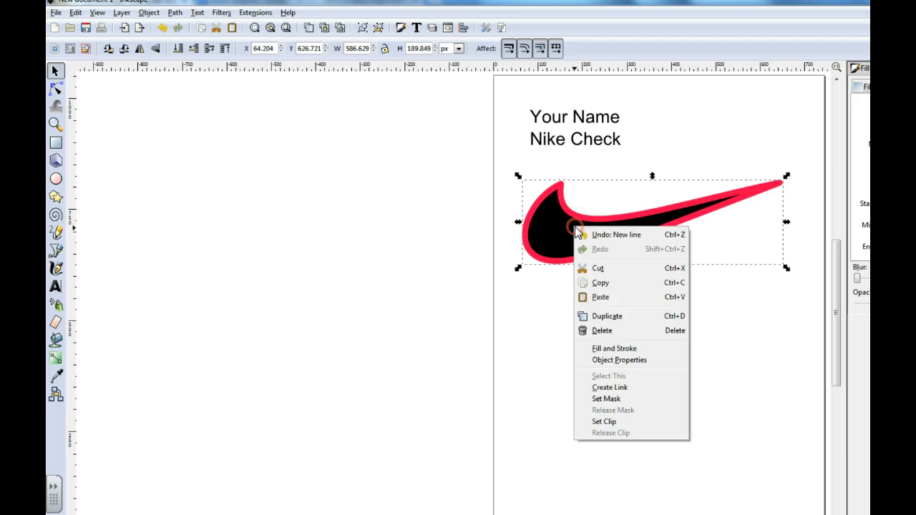
click(630, 323)
drag(608, 260, 590, 381)
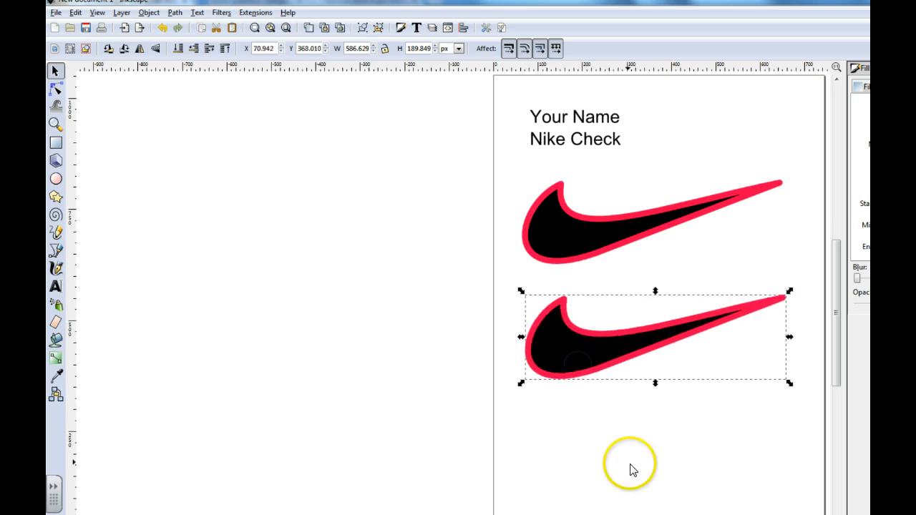
click(631, 467)
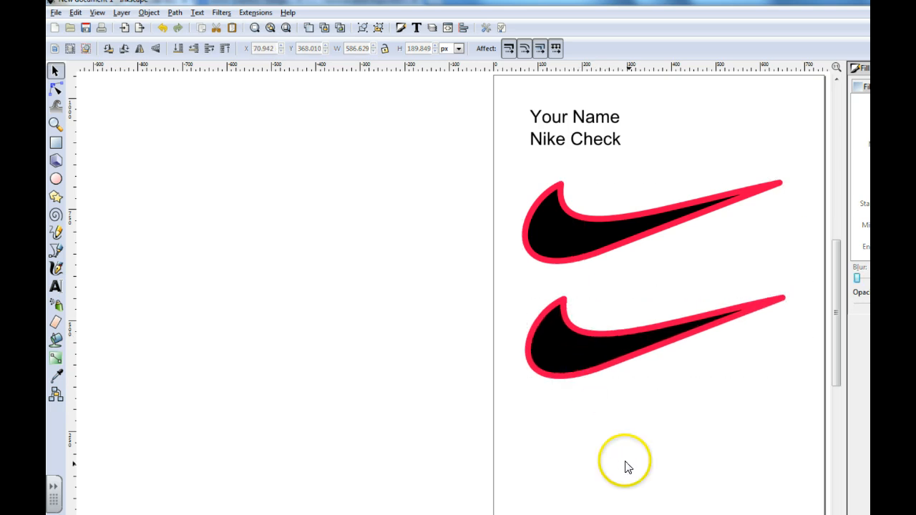